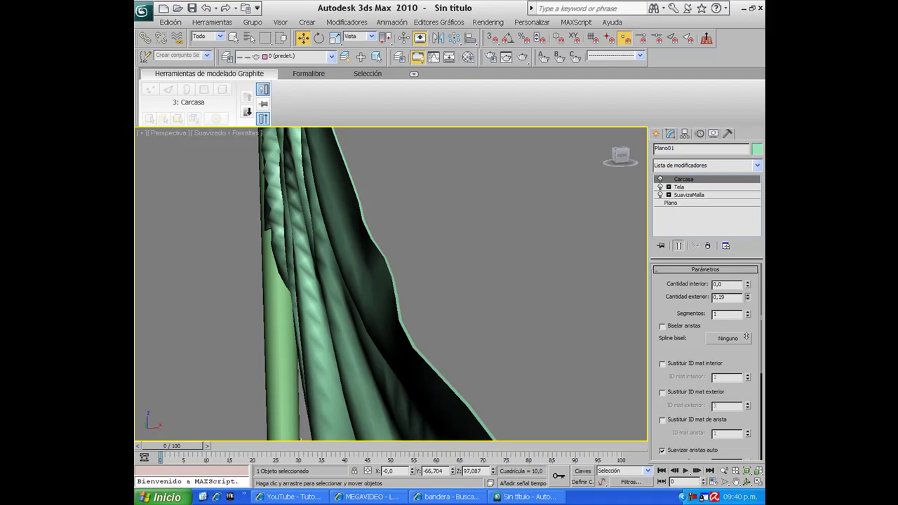
Raise the Shell (Carcasa) inner amount to 0,02, then orbit and zoom to inspect the flag's folds.
{"action": "left_click_drag", "start_coordinate": [748, 289], "coordinate": [745, 284]}
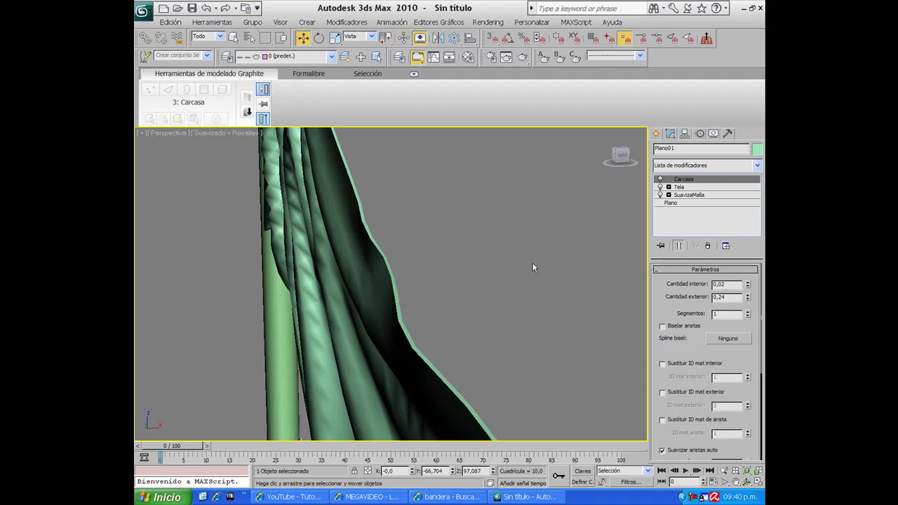
{"action": "middle_click_drag", "start_coordinate": [431, 260], "coordinate": [477, 253], "text": "alt"}
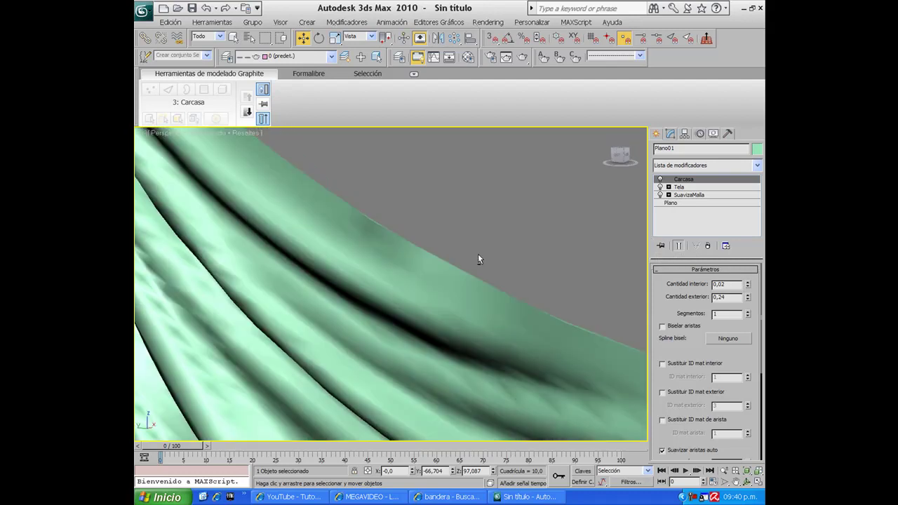
{"action": "scroll", "coordinate": [454, 271], "scroll_direction": "down", "scroll_amount": 2}
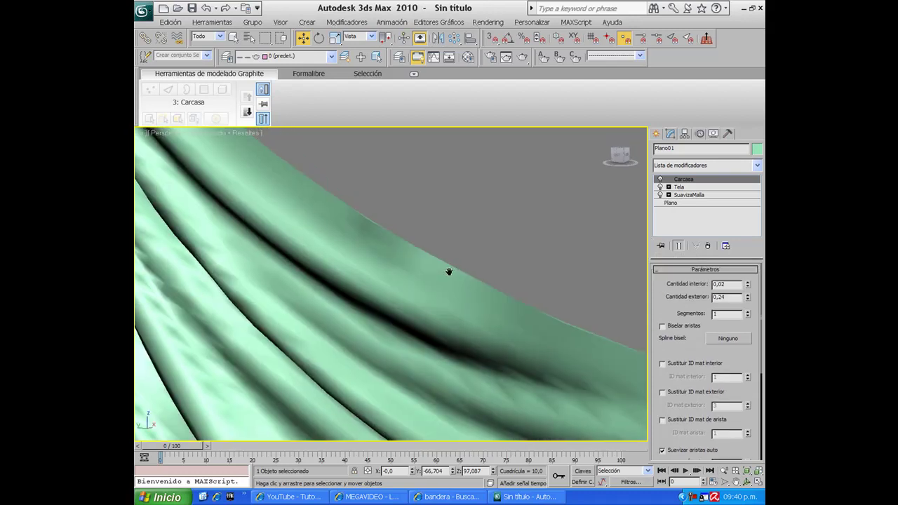
{"action": "scroll", "coordinate": [449, 271], "scroll_direction": "down", "scroll_amount": 3}
{"action": "scroll", "coordinate": [459, 249], "scroll_direction": "down", "scroll_amount": 4}
{"action": "scroll", "coordinate": [458, 249], "scroll_direction": "down", "scroll_amount": 2}
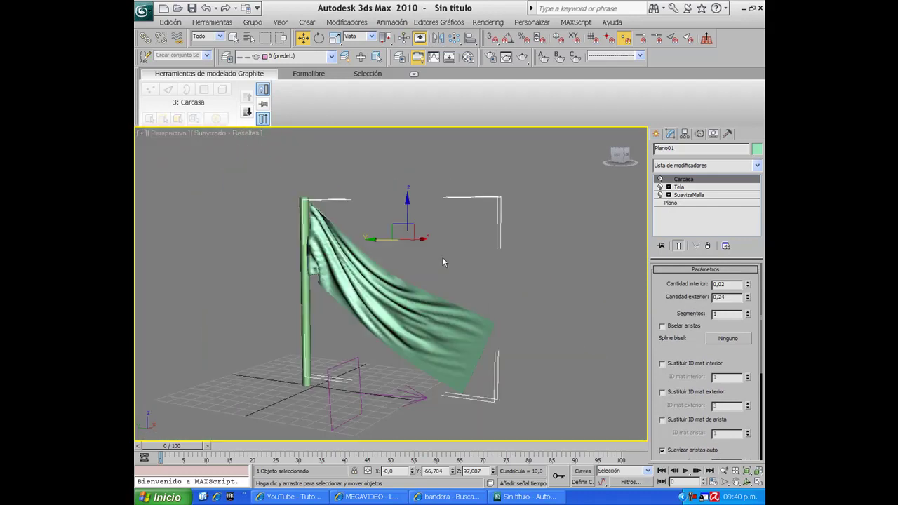
{"action": "scroll", "coordinate": [456, 248], "scroll_direction": "up", "scroll_amount": 1}
{"action": "scroll", "coordinate": [452, 247], "scroll_direction": "up", "scroll_amount": 2}
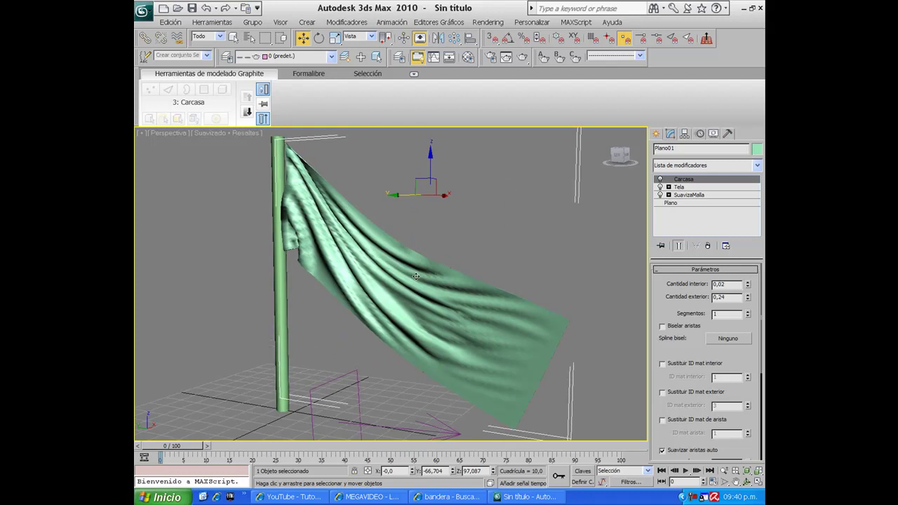
{"action": "scroll", "coordinate": [421, 278], "scroll_direction": "up", "scroll_amount": 1}
{"action": "scroll", "coordinate": [435, 281], "scroll_direction": "down", "scroll_amount": 3}
{"action": "scroll", "coordinate": [443, 284], "scroll_direction": "down", "scroll_amount": 1}
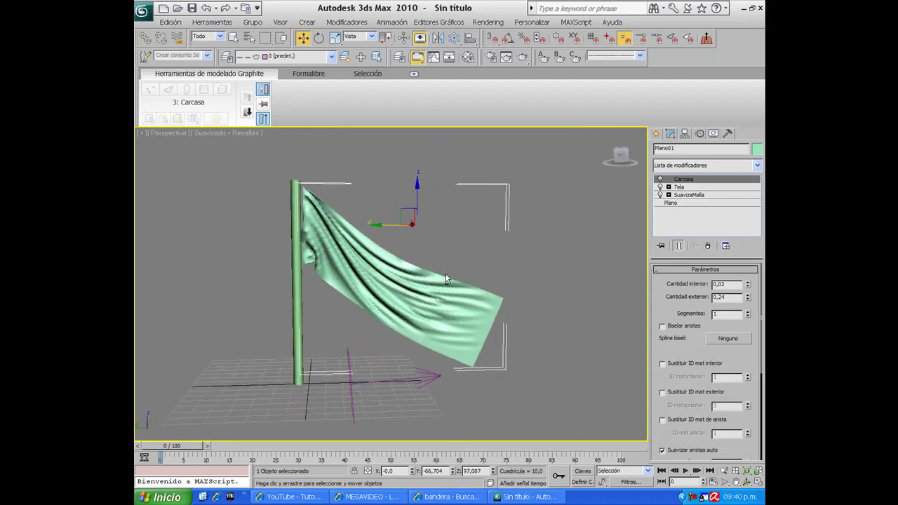
Open the Material Editor on 01 - Default, then switch to the bandera image search window.
{"action": "key", "text": "m"}
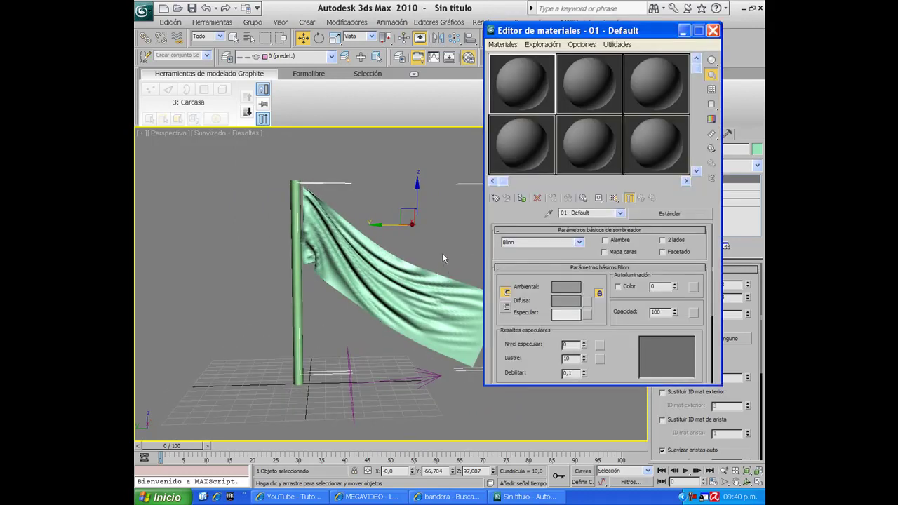
{"action": "left_click", "coordinate": [335, 496]}
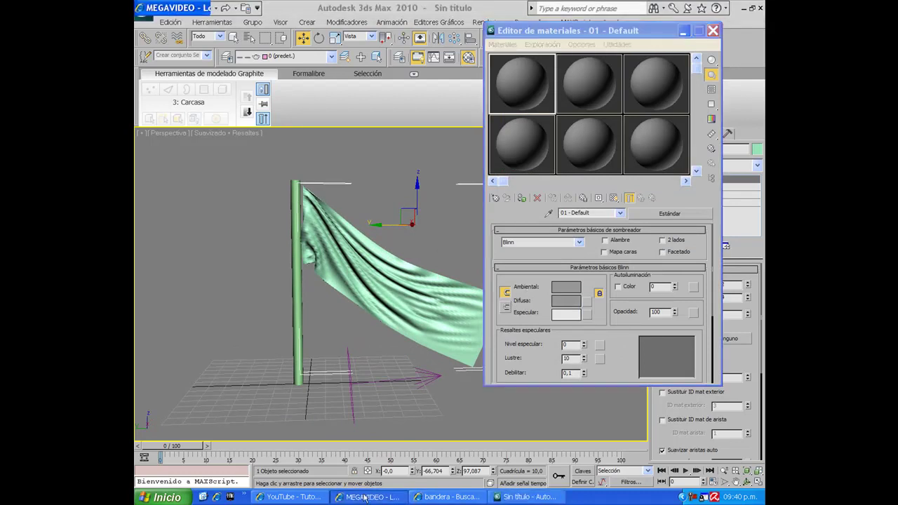
{"action": "left_click", "coordinate": [331, 498]}
{"action": "left_click", "coordinate": [310, 497]}
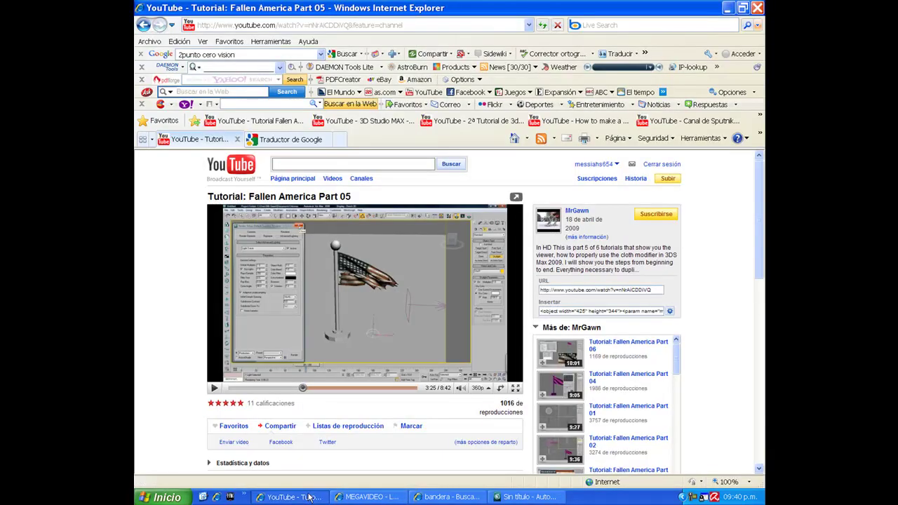
{"action": "left_click", "coordinate": [309, 497]}
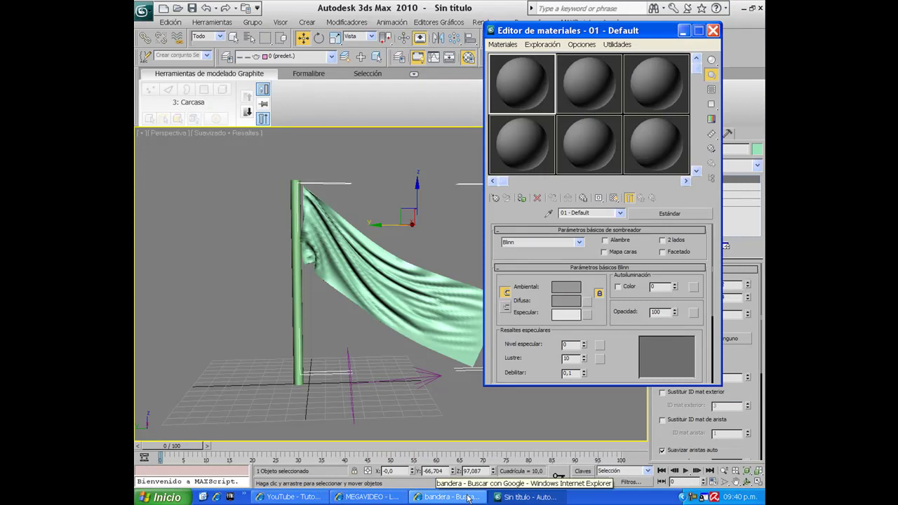
{"action": "left_click", "coordinate": [460, 498]}
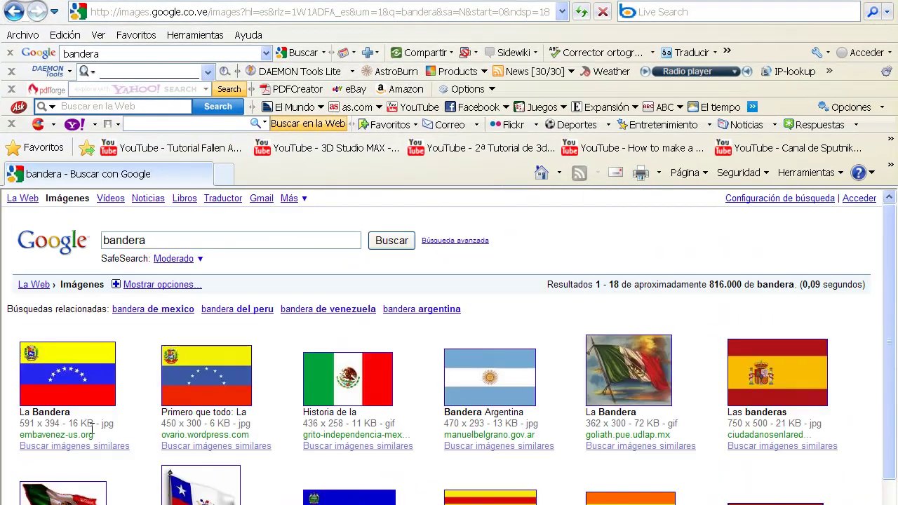
View the first Venezuelan flag result, then close Internet Explorer.
{"action": "left_click", "coordinate": [94, 393]}
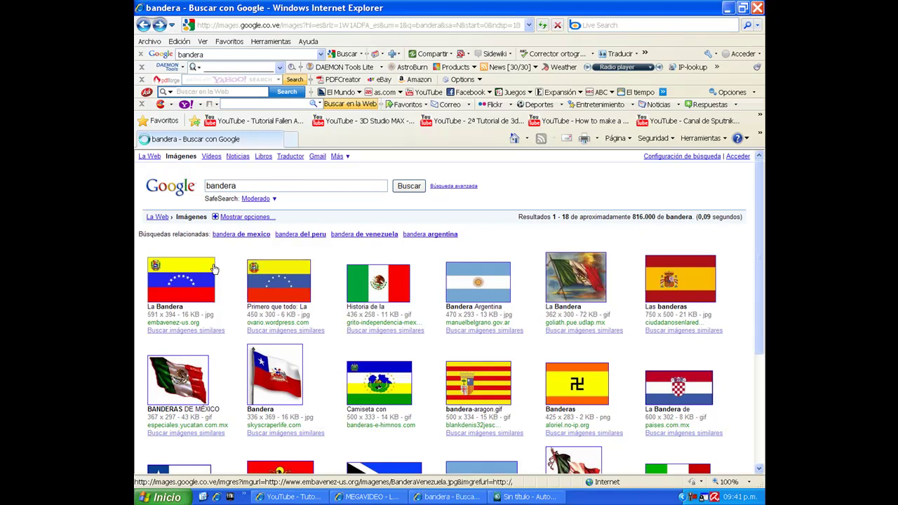
{"action": "left_click", "coordinate": [757, 9]}
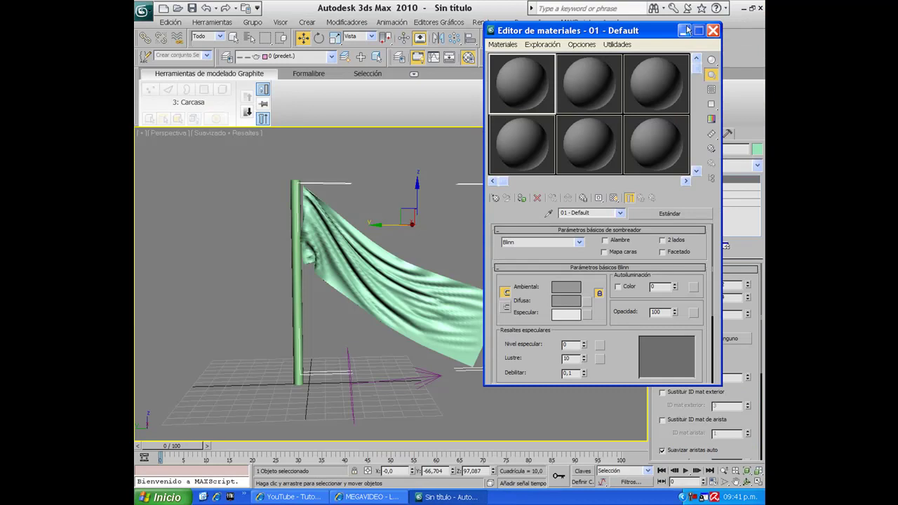
Minimize the Material Editor and 3ds Max, then start Paint from Accesorios.
{"action": "left_click", "coordinate": [684, 30]}
{"action": "left_click", "coordinate": [742, 9]}
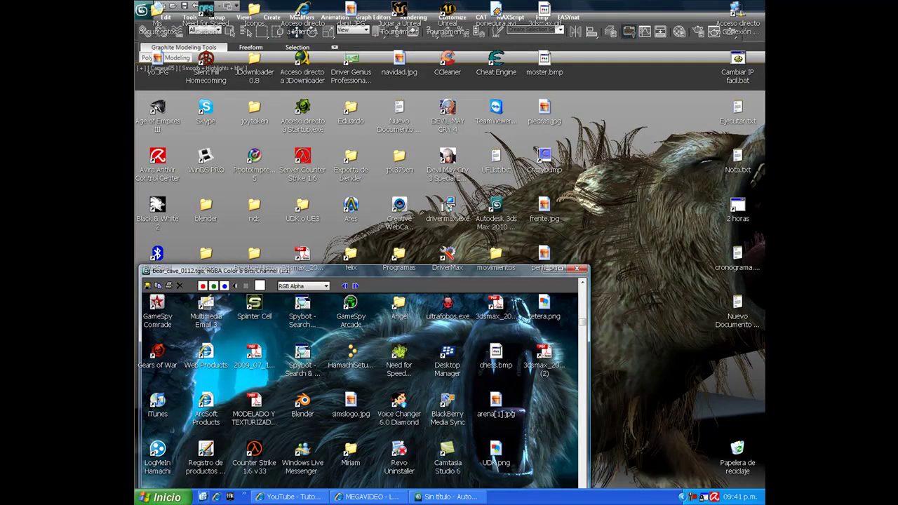
{"action": "left_click", "coordinate": [162, 497]}
{"action": "left_click", "coordinate": [197, 459]}
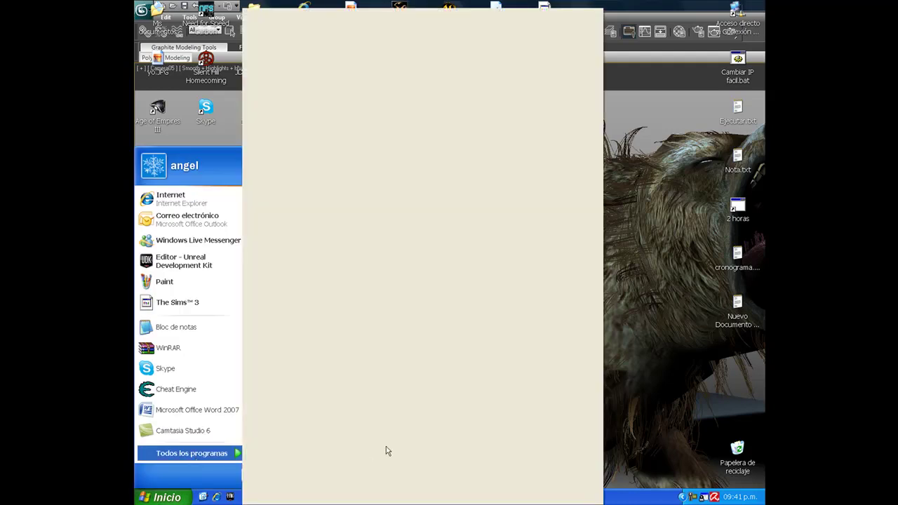
{"action": "mouse_move", "coordinate": [277, 86]}
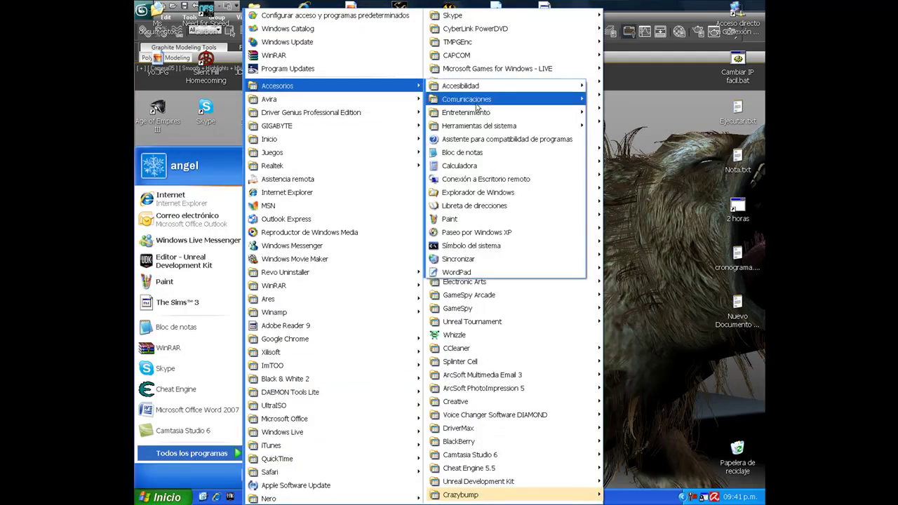
{"action": "left_click", "coordinate": [463, 219]}
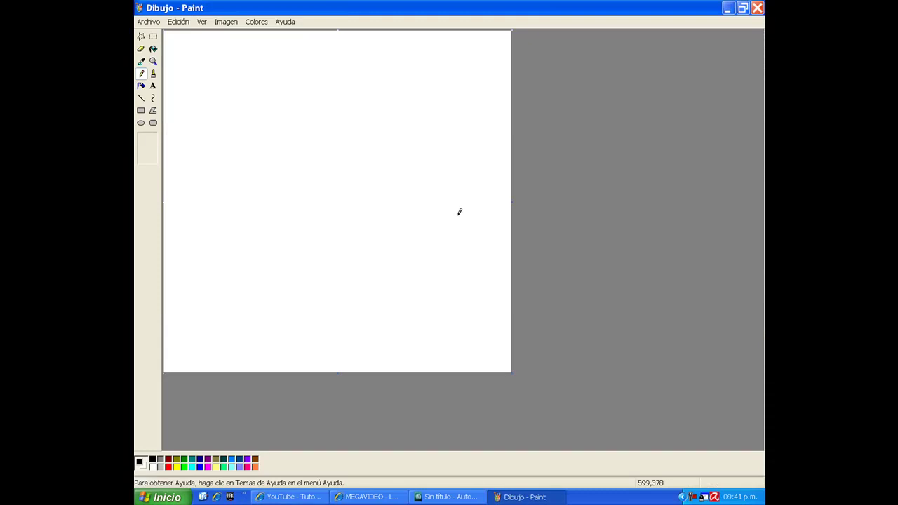
Resize the canvas to a wide 661x244 flag shape and set up red filled borderless rectangles.
{"action": "mouse_move", "coordinate": [510, 373]}
{"action": "left_mouse_down"}
{"action": "mouse_move", "coordinate": [467, 162]}
{"action": "mouse_move", "coordinate": [484, 166]}
{"action": "mouse_move", "coordinate": [490, 150]}
{"action": "left_mouse_up"}
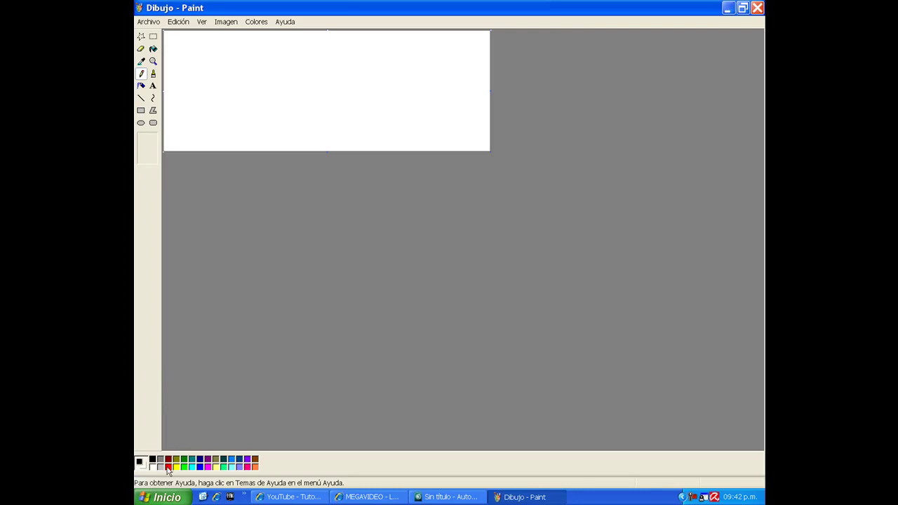
{"action": "left_click", "coordinate": [169, 467]}
{"action": "left_click", "coordinate": [142, 112]}
{"action": "left_click", "coordinate": [148, 158]}
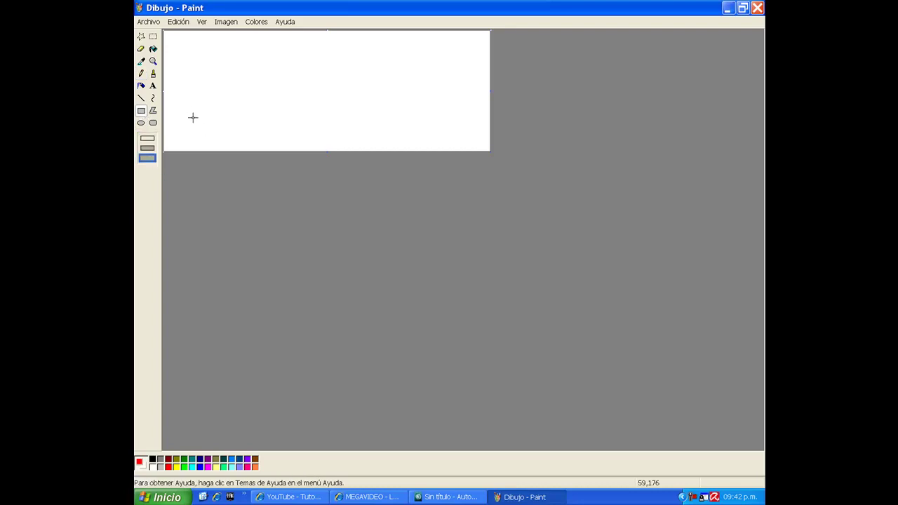
Draw blue, yellow and red horizontal stripes, top to bottom, filling the canvas.
{"action": "left_click_drag", "start_coordinate": [168, 91], "coordinate": [531, 177]}
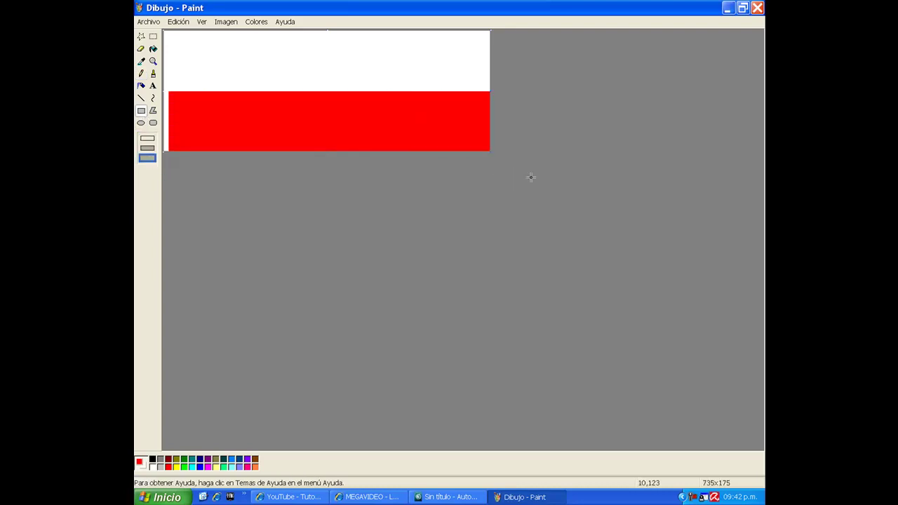
{"action": "left_click_drag", "start_coordinate": [449, 90], "coordinate": [138, 176]}
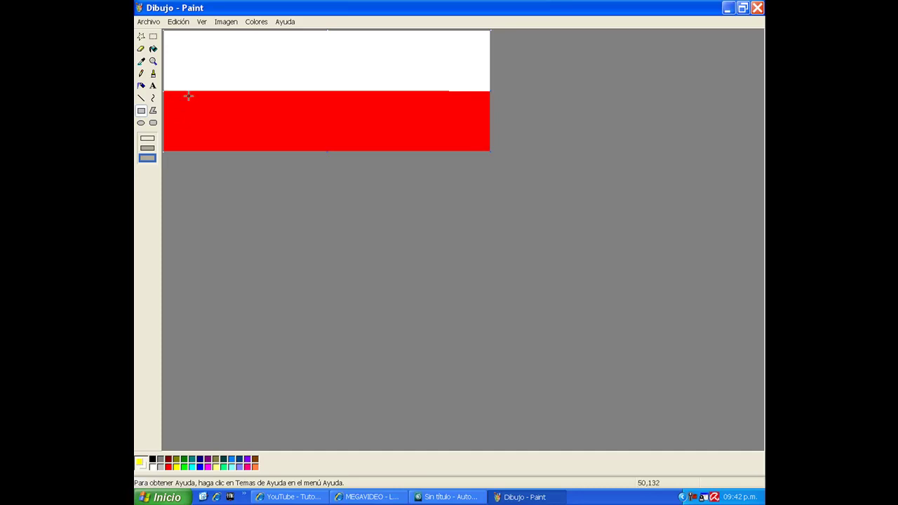
{"action": "left_click_drag", "start_coordinate": [487, 59], "coordinate": [138, 114]}
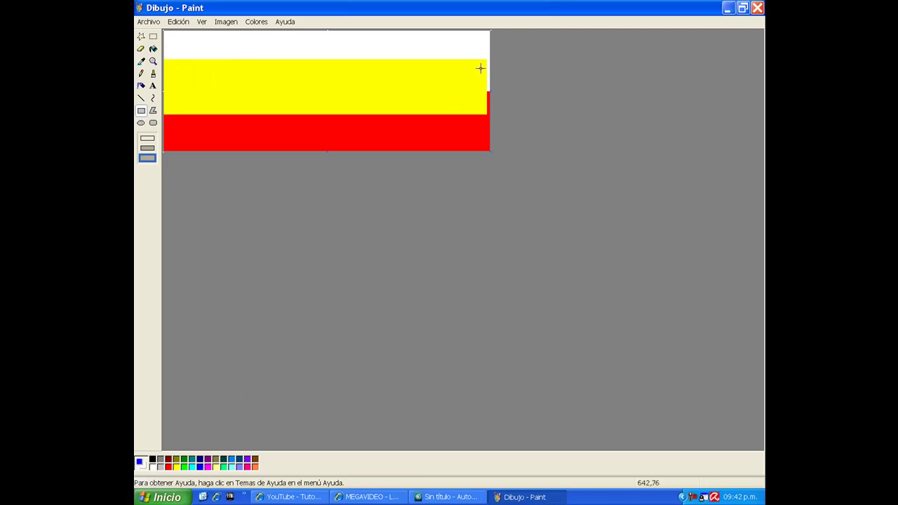
{"action": "left_click_drag", "start_coordinate": [480, 68], "coordinate": [134, 0]}
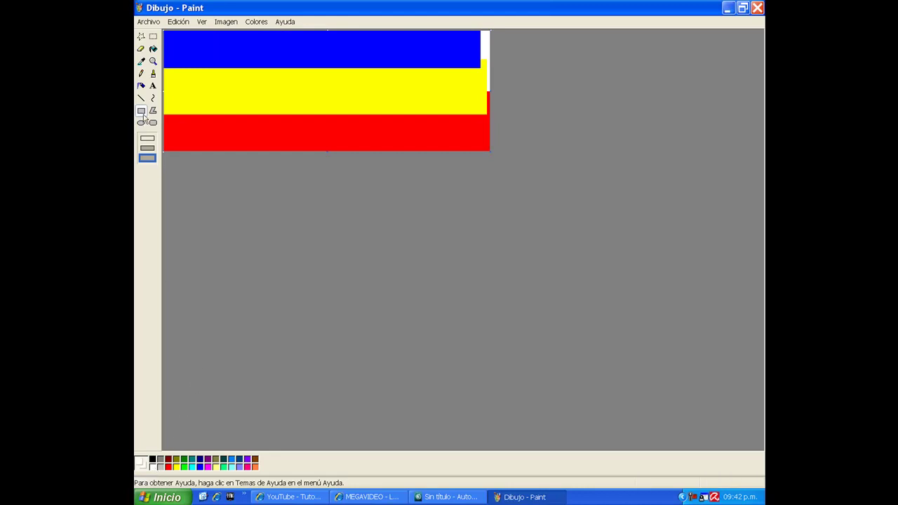
{"action": "left_click", "coordinate": [142, 86]}
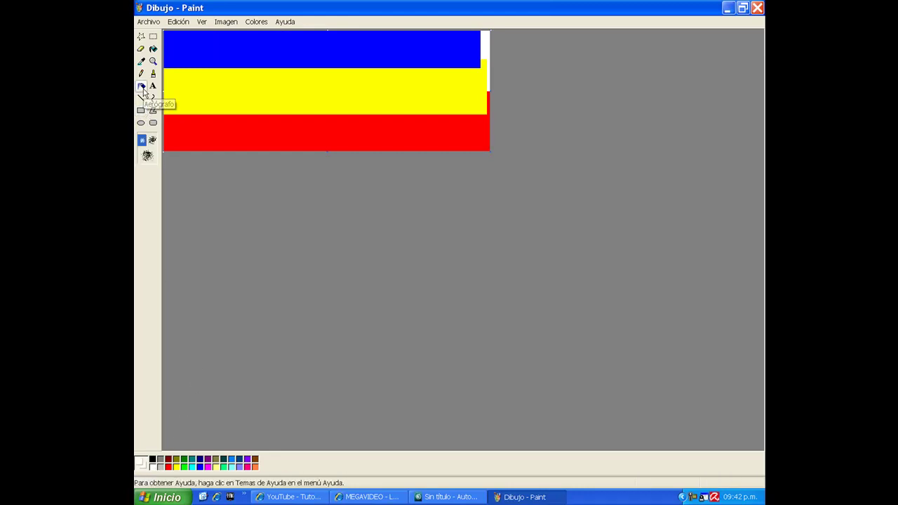
Airbrush white specks in an arc across the yellow band.
{"action": "left_click", "coordinate": [196, 98]}
{"action": "left_click", "coordinate": [226, 79]}
{"action": "left_click", "coordinate": [244, 77]}
{"action": "left_click", "coordinate": [262, 77]}
{"action": "left_click", "coordinate": [282, 74]}
{"action": "left_click", "coordinate": [319, 84]}
{"action": "left_click", "coordinate": [341, 96]}
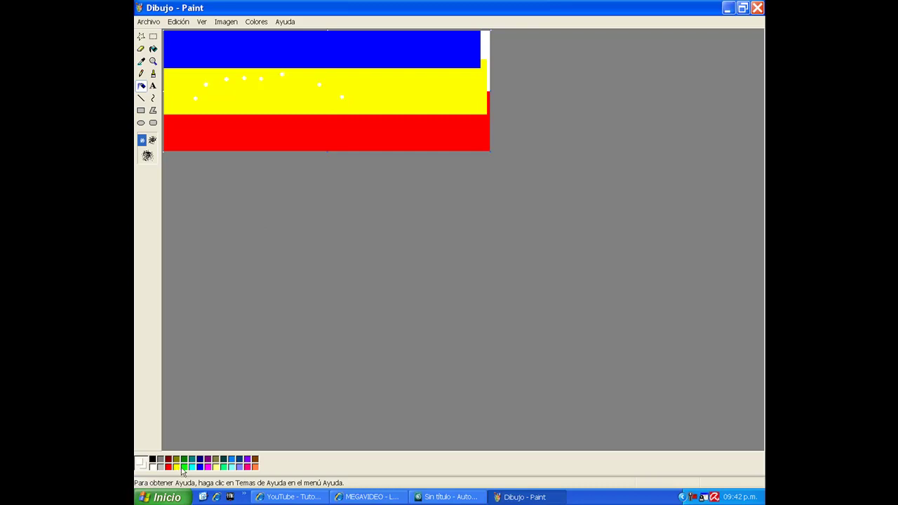
Brush a red emblem outline in the blue top-left and trim the canvas to 636x244.
{"action": "left_click", "coordinate": [153, 75]}
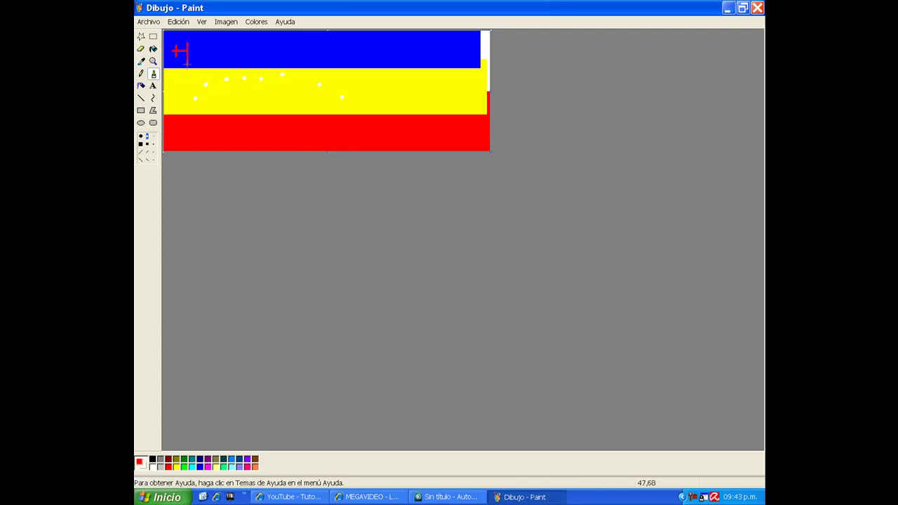
{"action": "mouse_move", "coordinate": [176, 65]}
{"action": "left_mouse_down"}
{"action": "mouse_move", "coordinate": [168, 46]}
{"action": "mouse_move", "coordinate": [189, 40]}
{"action": "left_mouse_up"}
{"action": "left_click_drag", "start_coordinate": [490, 91], "coordinate": [477, 90]}
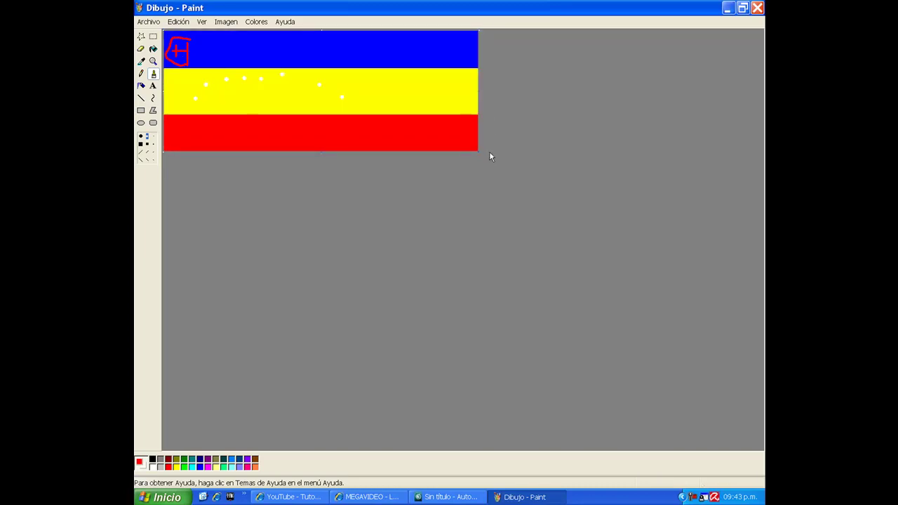
Save the drawing to the Escritorio as the JPEG file bandera.
{"action": "left_click", "coordinate": [148, 21]}
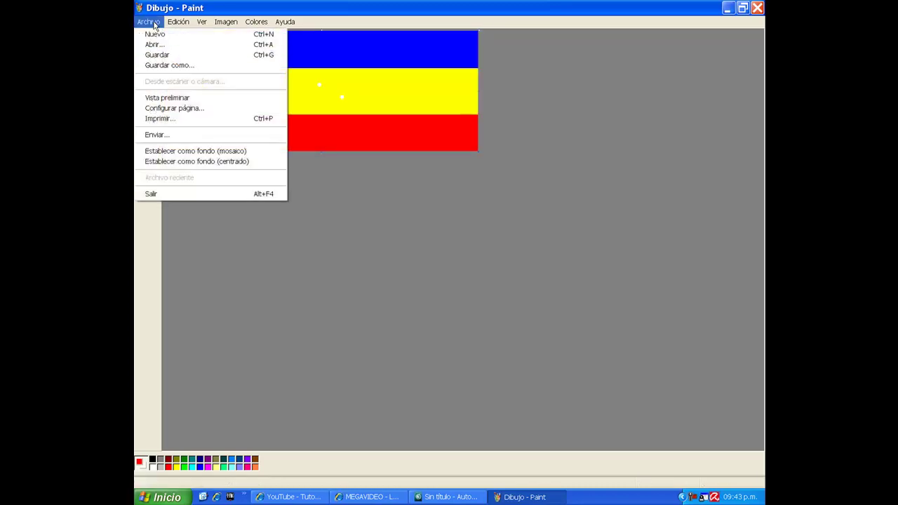
{"action": "left_click", "coordinate": [190, 65]}
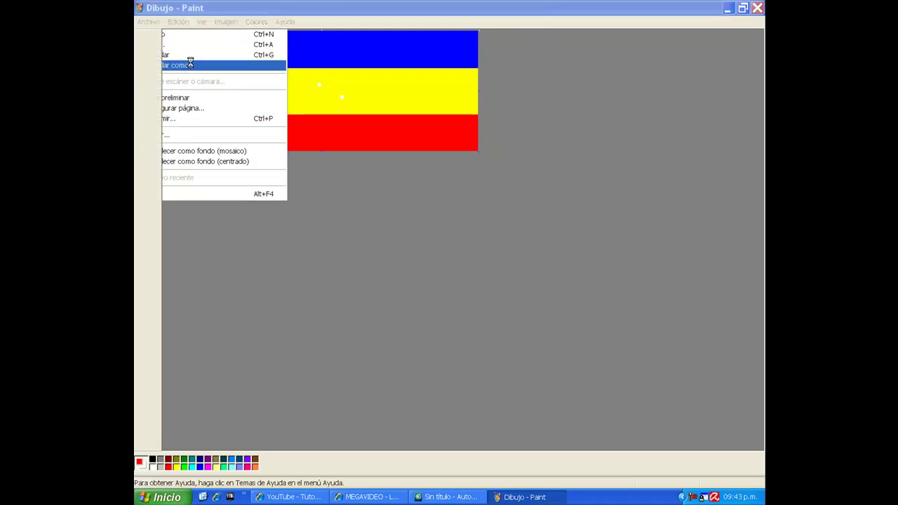
{"action": "left_click", "coordinate": [168, 120]}
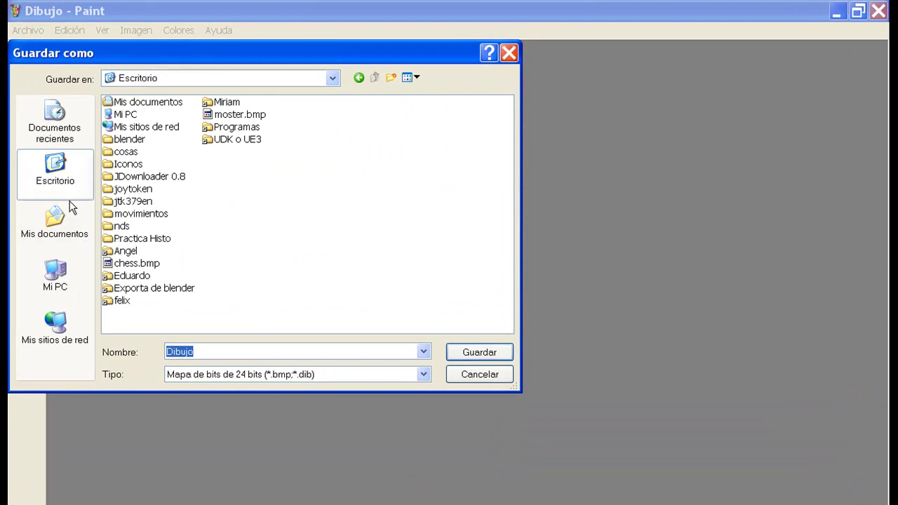
{"action": "left_click", "coordinate": [423, 375]}
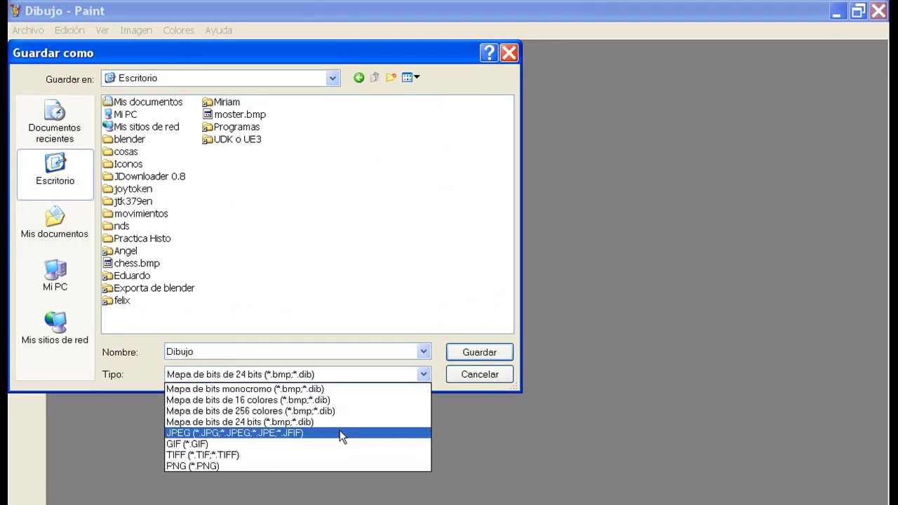
{"action": "left_click", "coordinate": [339, 432]}
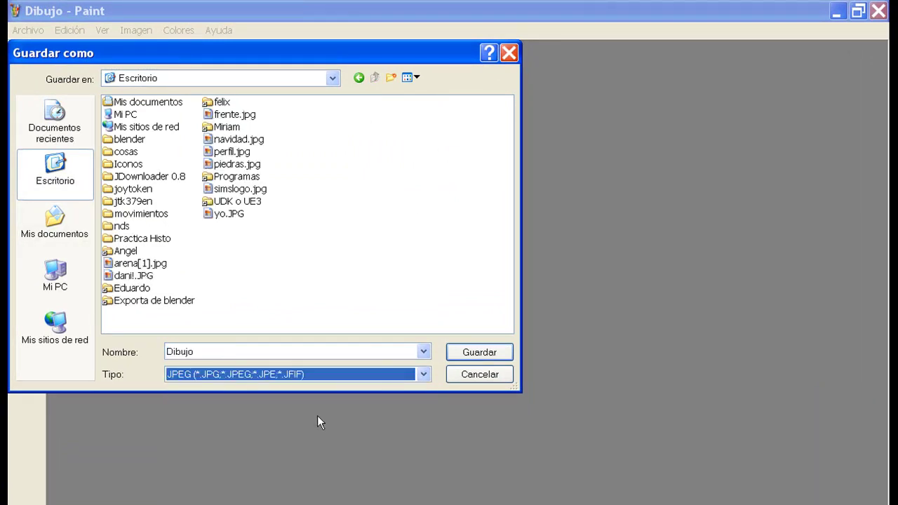
{"action": "left_click", "coordinate": [222, 355]}
{"action": "type", "text": "bandera"}
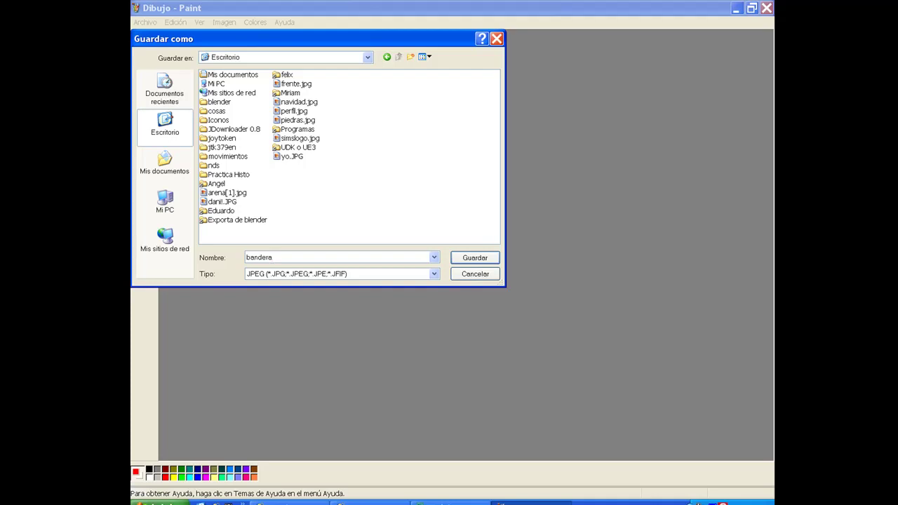
{"action": "left_click", "coordinate": [481, 261]}
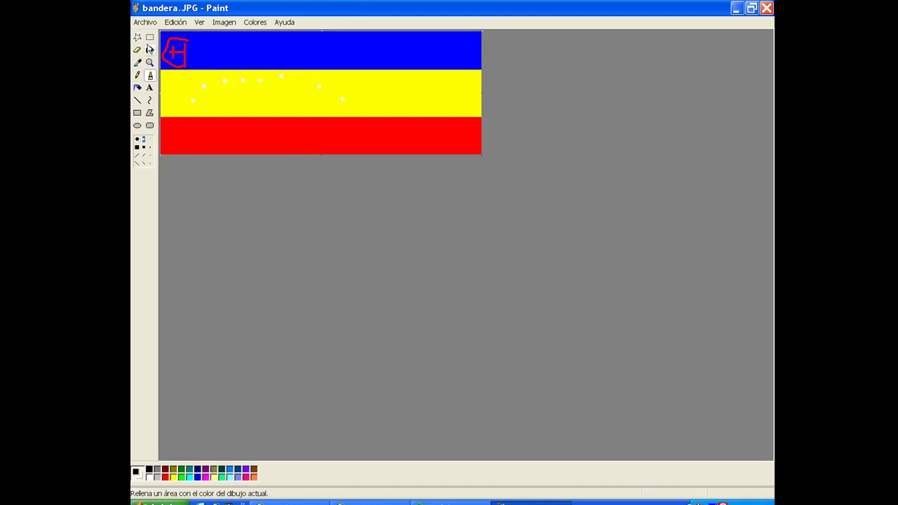
Select and remove the flag plus leftover red and blue pieces, leaving a blank white canvas.
{"action": "left_click", "coordinate": [149, 38]}
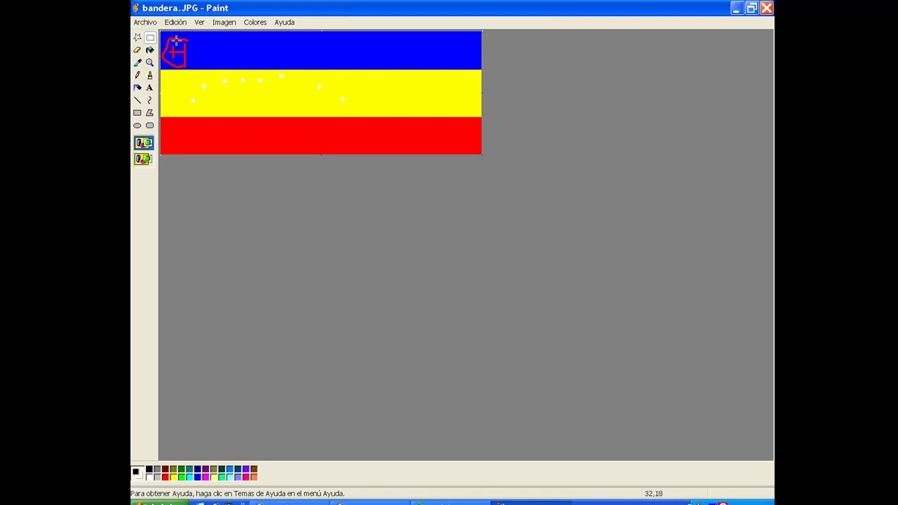
{"action": "left_click_drag", "start_coordinate": [170, 34], "coordinate": [503, 195]}
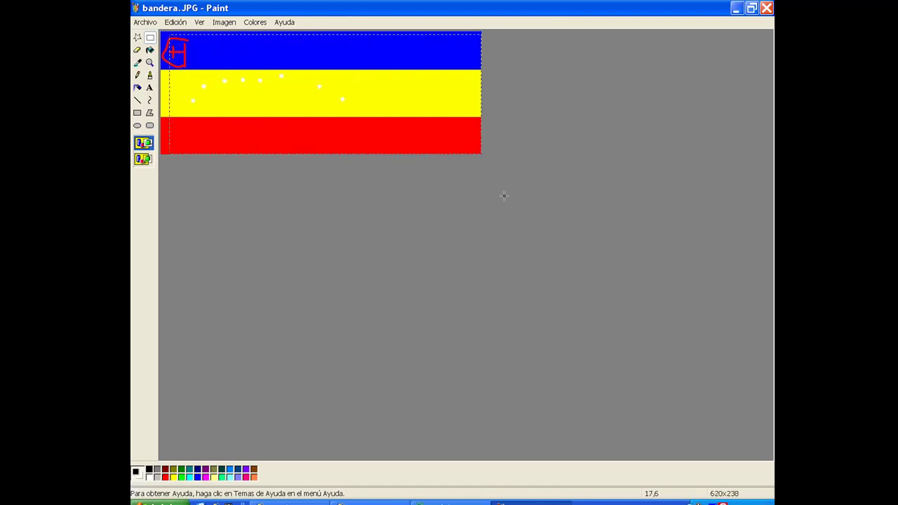
{"action": "left_click_drag", "start_coordinate": [320, 38], "coordinate": [626, 159]}
{"action": "left_click_drag", "start_coordinate": [371, 189], "coordinate": [41, 43]}
{"action": "key", "text": "Delete"}
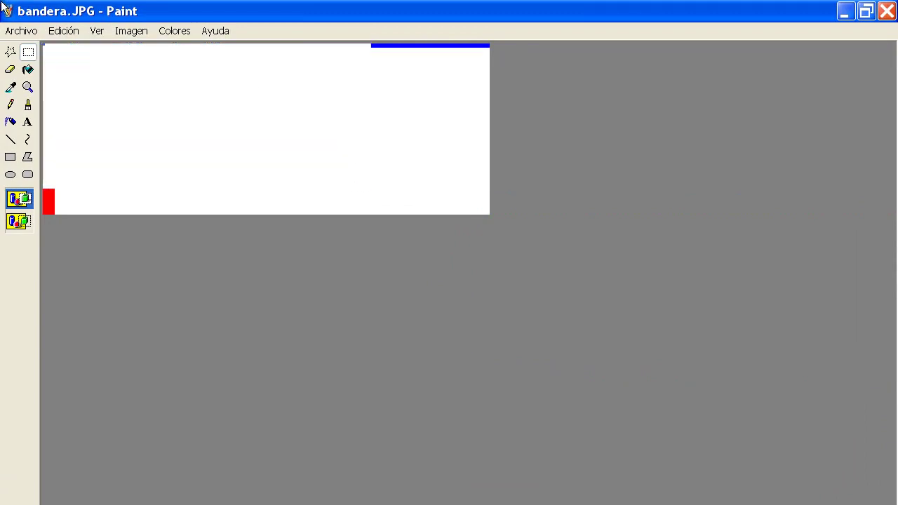
{"action": "left_click_drag", "start_coordinate": [302, 139], "coordinate": [3, 429]}
{"action": "left_click_drag", "start_coordinate": [253, 177], "coordinate": [32, 252]}
{"action": "left_click_drag", "start_coordinate": [236, 179], "coordinate": [490, 42]}
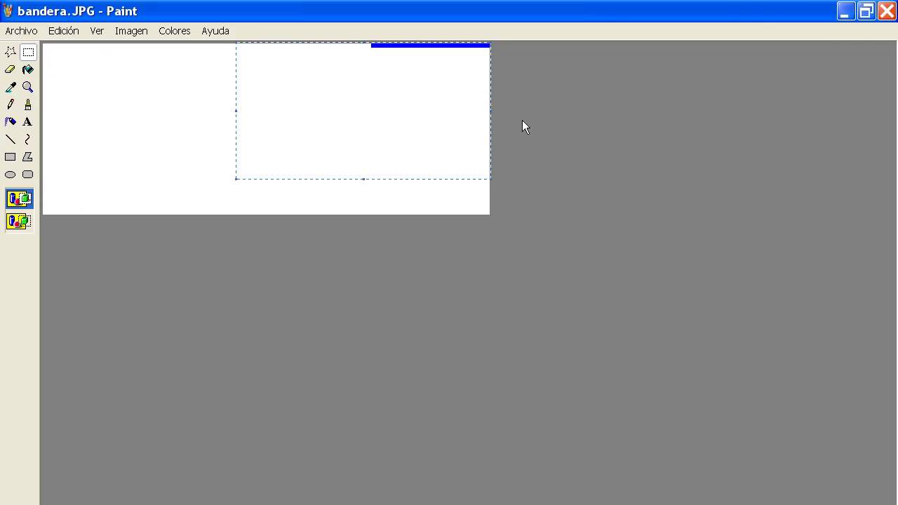
{"action": "left_click_drag", "start_coordinate": [276, 134], "coordinate": [614, 10]}
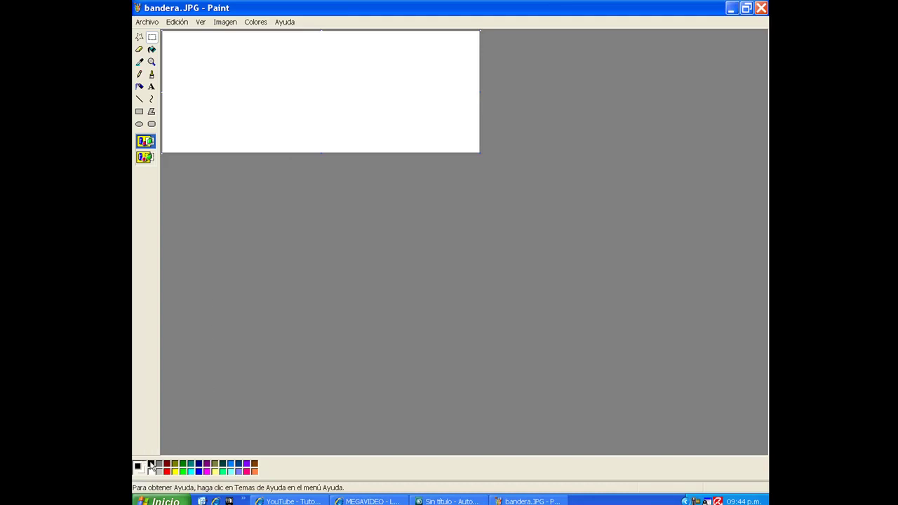
Brush black blobs at the lower right, then erase parts of them along the bottom edge.
{"action": "left_click", "coordinate": [152, 76]}
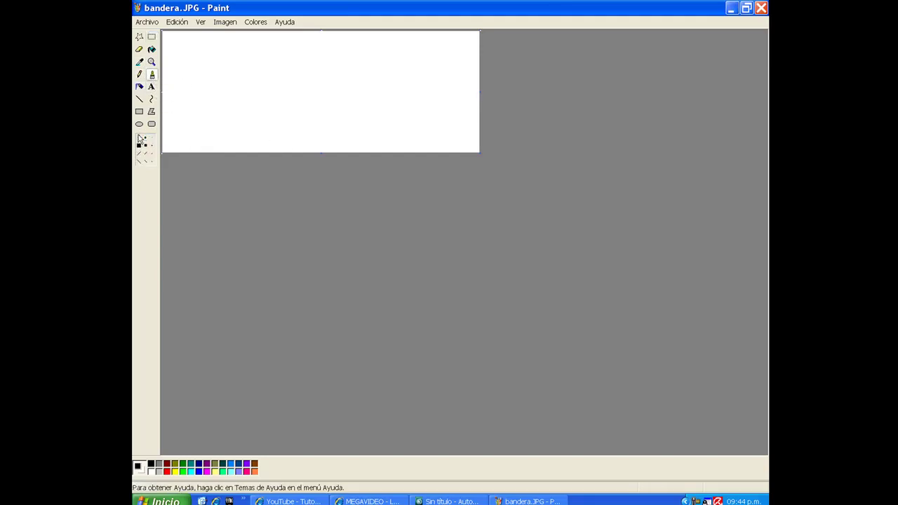
{"action": "left_click_drag", "start_coordinate": [417, 143], "coordinate": [468, 160]}
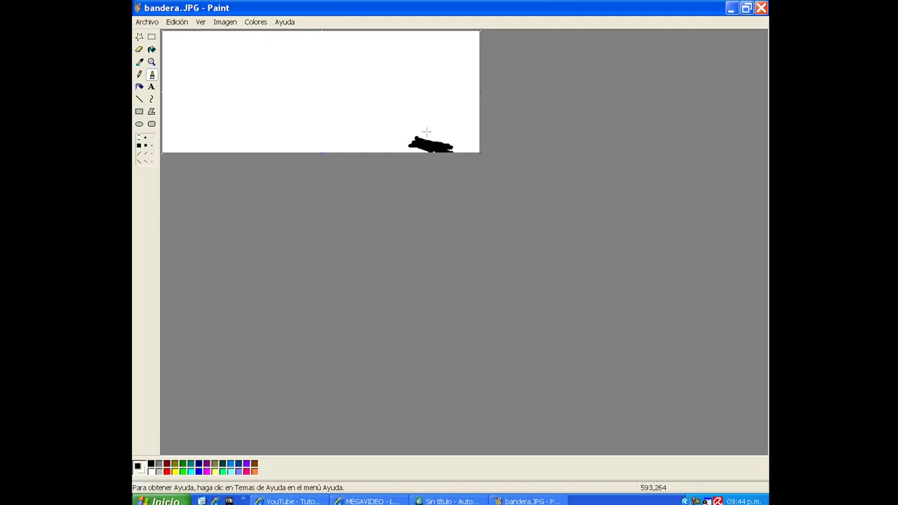
{"action": "mouse_move", "coordinate": [427, 128]}
{"action": "left_mouse_down"}
{"action": "mouse_move", "coordinate": [480, 151]}
{"action": "mouse_move", "coordinate": [400, 150]}
{"action": "left_mouse_up"}
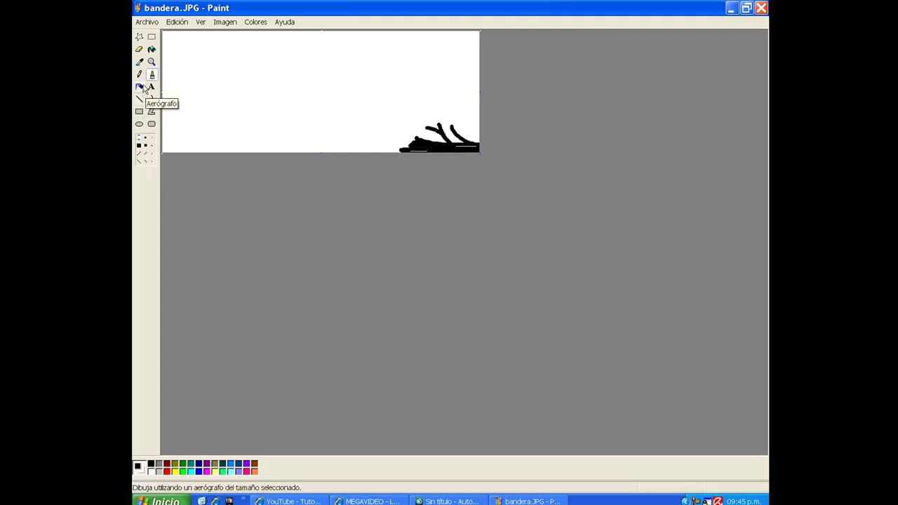
{"action": "left_click", "coordinate": [139, 49]}
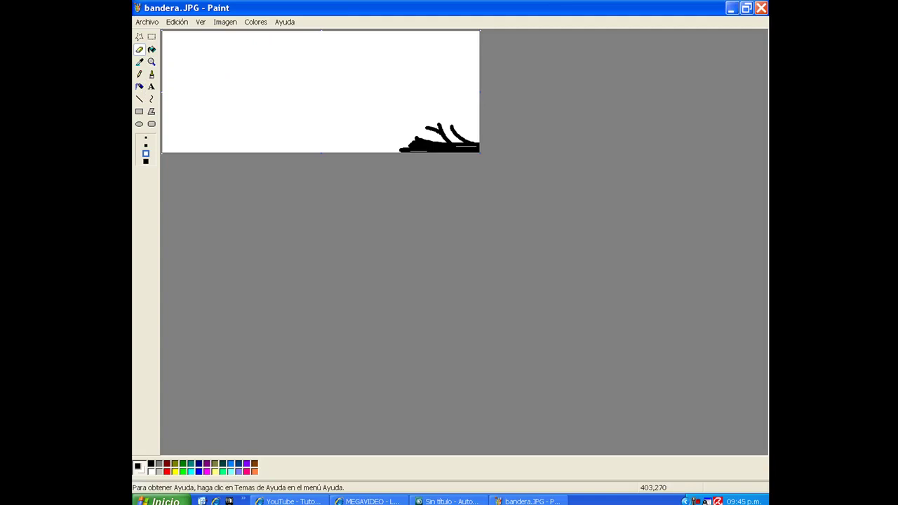
{"action": "left_click_drag", "start_coordinate": [414, 144], "coordinate": [430, 143]}
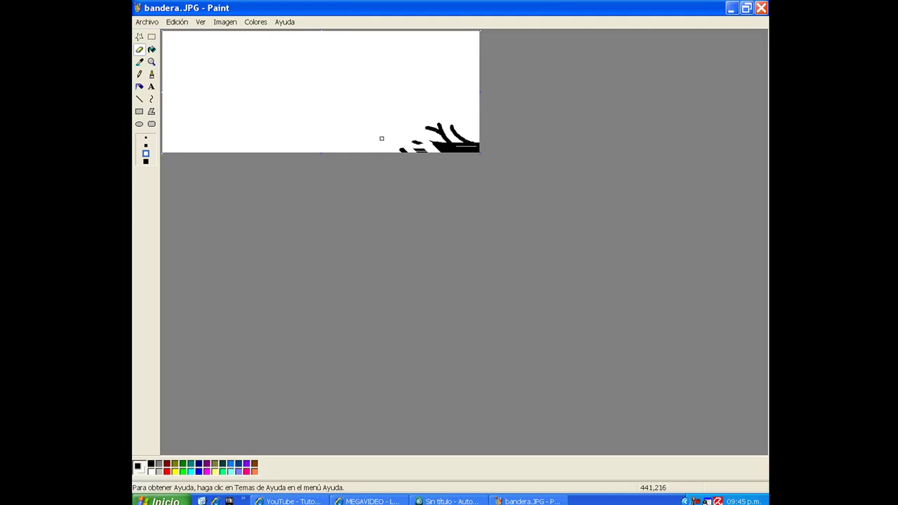
{"action": "left_click_drag", "start_coordinate": [365, 148], "coordinate": [386, 153]}
Scribble thick black strokes across the lower right and touch up their top in white.
{"action": "right_click", "coordinate": [150, 463]}
{"action": "mouse_move", "coordinate": [365, 150]}
{"action": "left_mouse_down"}
{"action": "mouse_move", "coordinate": [369, 160]}
{"action": "mouse_move", "coordinate": [449, 148]}
{"action": "mouse_move", "coordinate": [403, 129]}
{"action": "mouse_move", "coordinate": [474, 171]}
{"action": "mouse_move", "coordinate": [421, 91]}
{"action": "mouse_move", "coordinate": [581, 164]}
{"action": "left_mouse_up"}
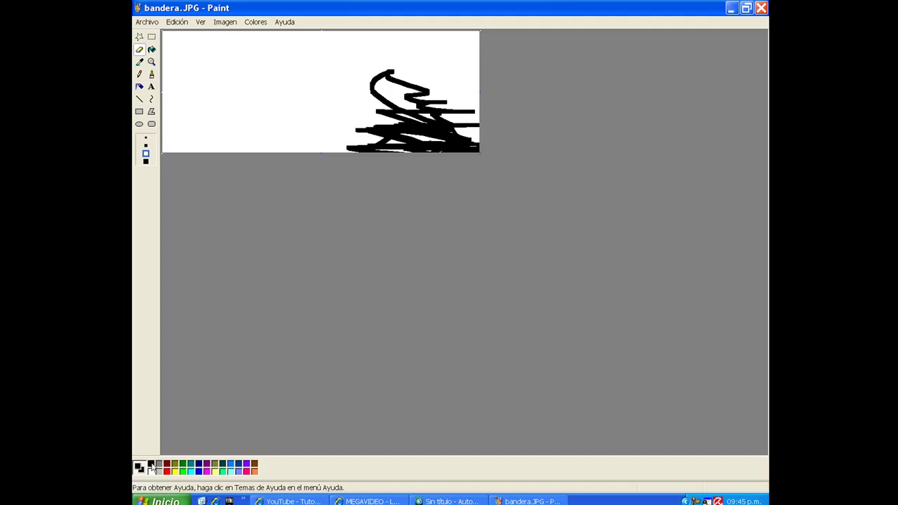
{"action": "double_click", "coordinate": [152, 465]}
{"action": "left_click", "coordinate": [515, 156]}
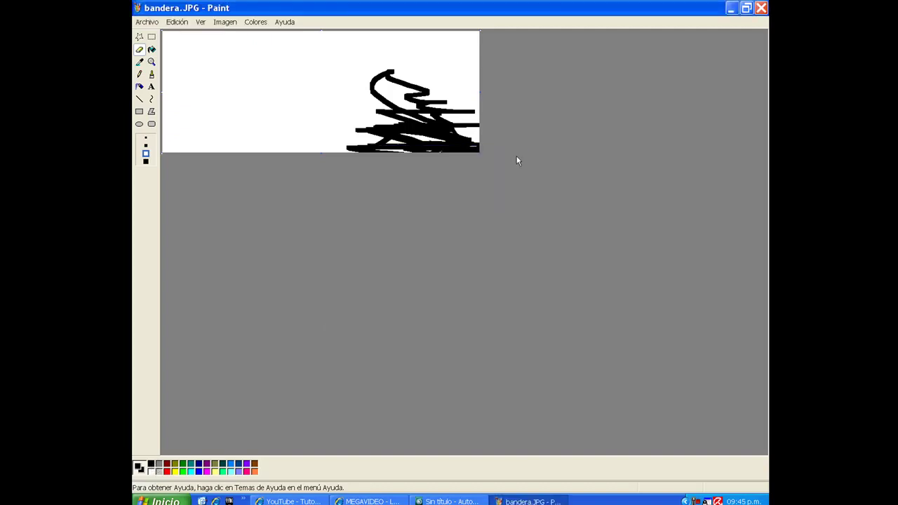
{"action": "mouse_move", "coordinate": [309, 121]}
{"action": "left_mouse_down"}
{"action": "mouse_move", "coordinate": [329, 140]}
{"action": "mouse_move", "coordinate": [284, 137]}
{"action": "mouse_move", "coordinate": [350, 148]}
{"action": "mouse_move", "coordinate": [330, 142]}
{"action": "left_mouse_up"}
{"action": "left_click", "coordinate": [152, 73]}
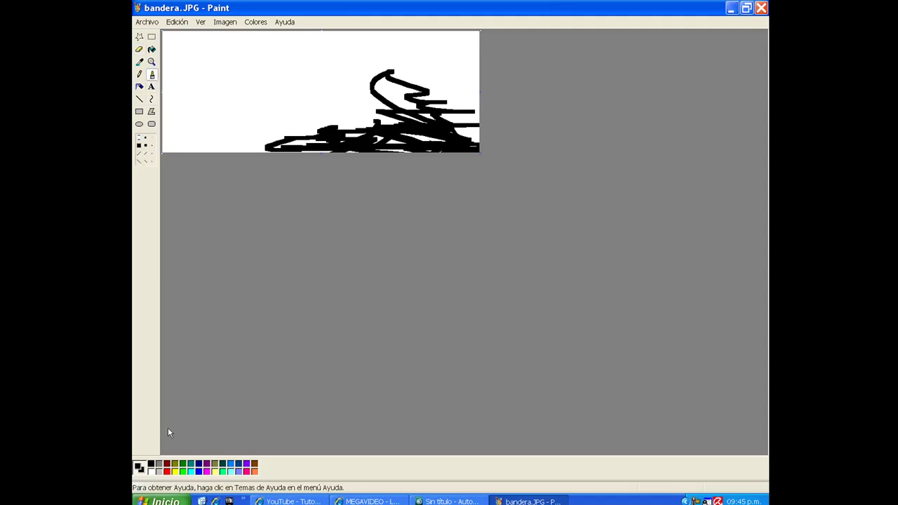
{"action": "left_click", "coordinate": [151, 471]}
{"action": "mouse_move", "coordinate": [371, 83]}
{"action": "left_mouse_down"}
{"action": "mouse_move", "coordinate": [393, 67]}
{"action": "mouse_move", "coordinate": [371, 92]}
{"action": "mouse_move", "coordinate": [391, 77]}
{"action": "mouse_move", "coordinate": [415, 87]}
{"action": "mouse_move", "coordinate": [396, 84]}
{"action": "left_mouse_up"}
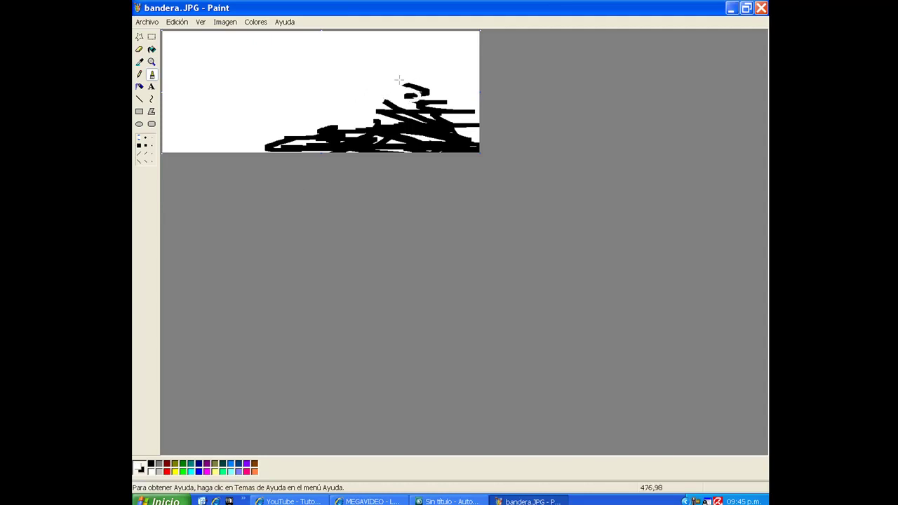
Save the Paint mask under the new name bandera_opacidad.JPG.
{"action": "left_click", "coordinate": [147, 22]}
{"action": "left_click", "coordinate": [157, 67]}
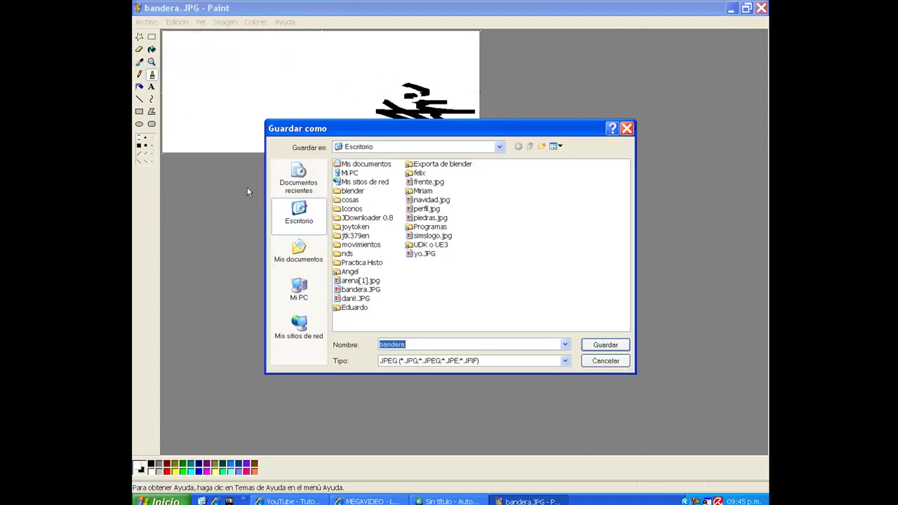
{"action": "left_click", "coordinate": [430, 344]}
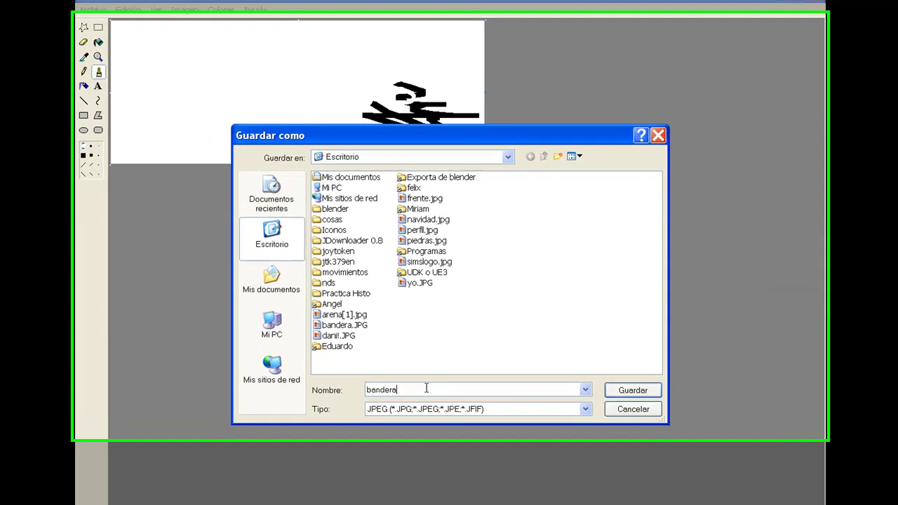
{"action": "type", "text": "_o"}
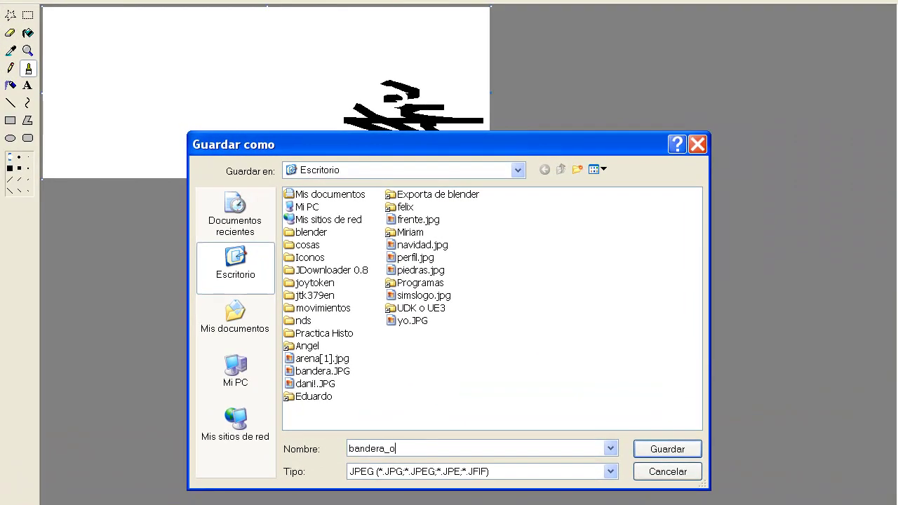
{"action": "type", "text": "pacidad"}
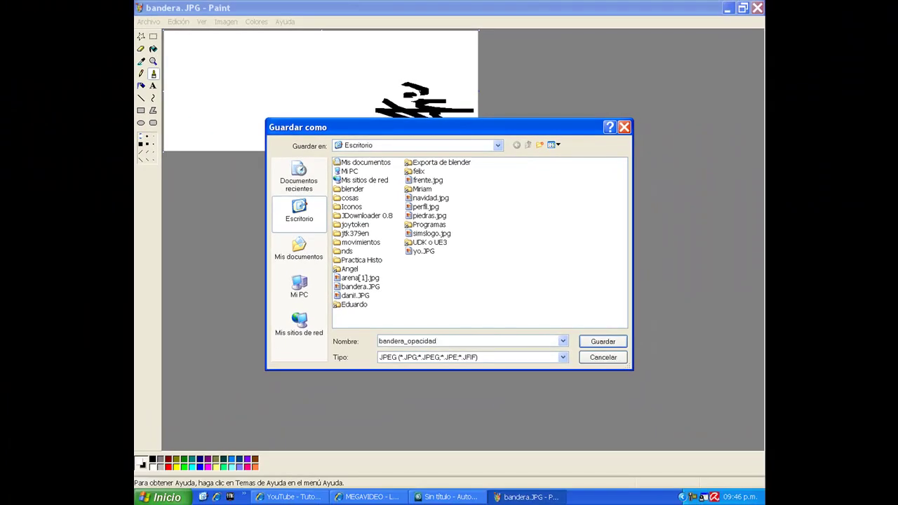
{"action": "left_click", "coordinate": [597, 339]}
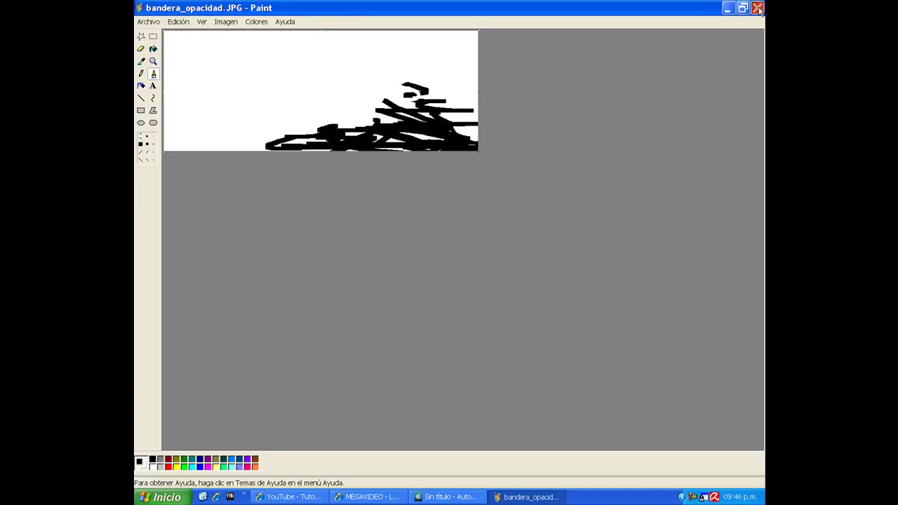
Close Paint and switch back to the 3ds Max flag scene.
{"action": "left_click", "coordinate": [758, 9]}
{"action": "left_click", "coordinate": [545, 449]}
{"action": "left_click", "coordinate": [546, 400]}
{"action": "left_click", "coordinate": [547, 453]}
{"action": "left_click", "coordinate": [547, 412]}
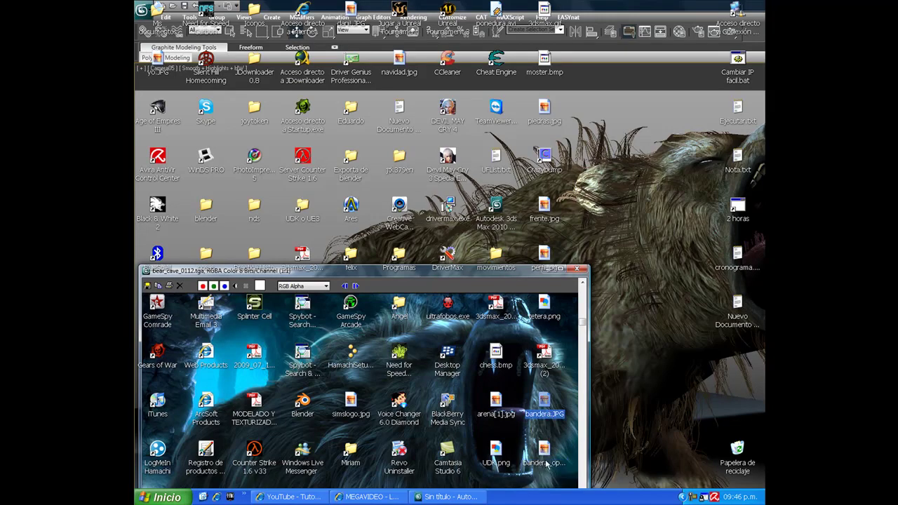
{"action": "left_click", "coordinate": [448, 497]}
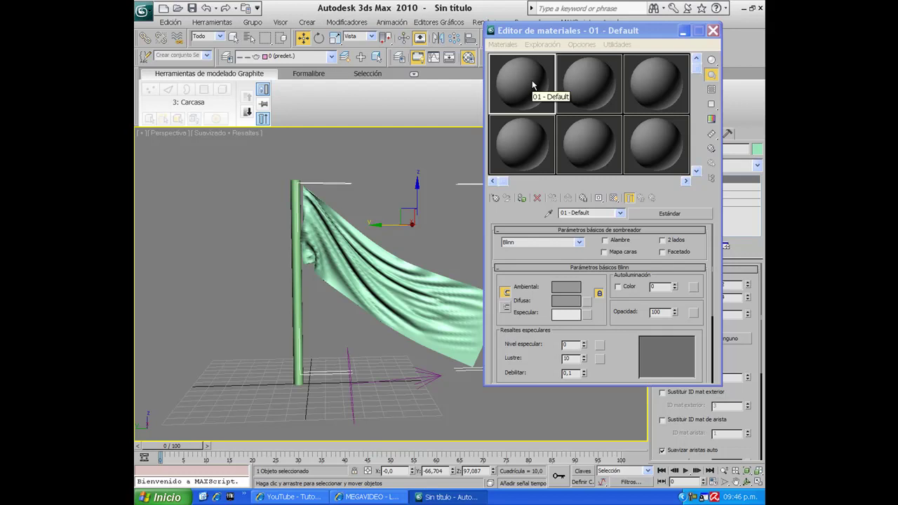
Load bandera.JPG from the desktop as a Bitmap diffuse map on 01 - Default.
{"action": "left_click", "coordinate": [588, 300]}
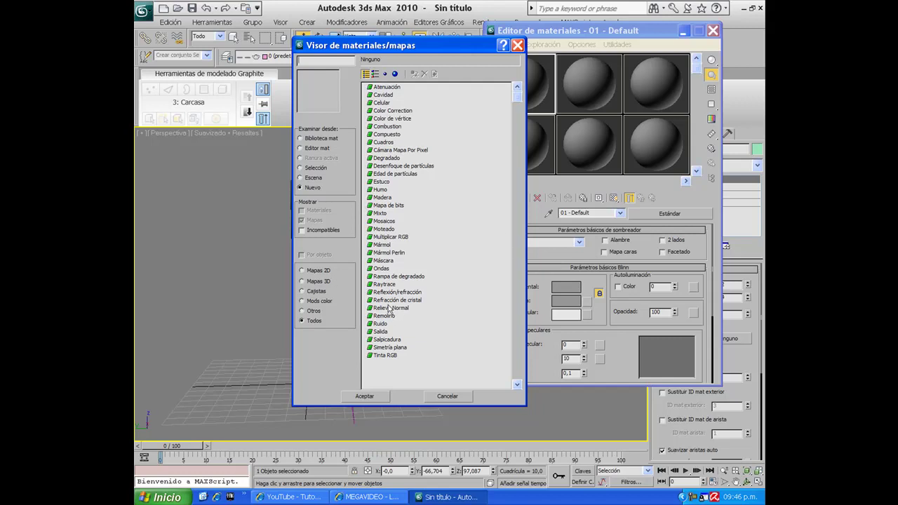
{"action": "left_click", "coordinate": [375, 73]}
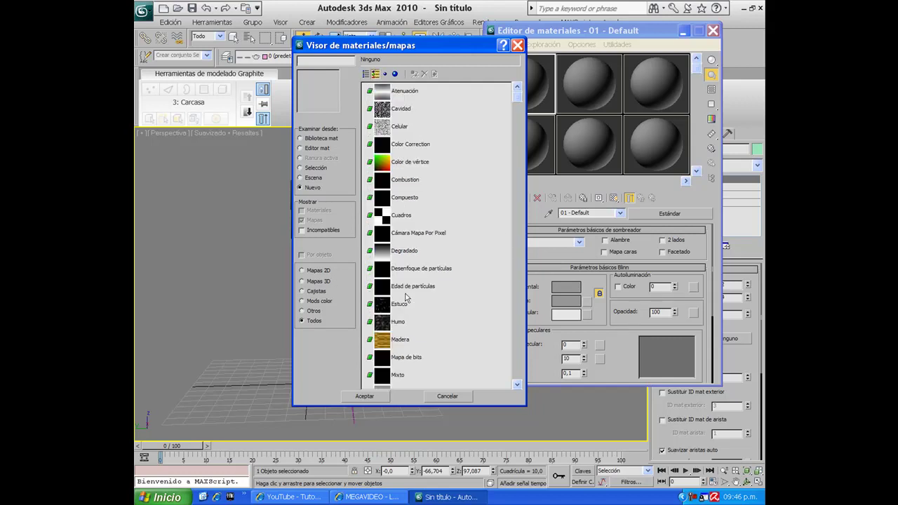
{"action": "left_click", "coordinate": [391, 359]}
{"action": "left_click", "coordinate": [364, 396]}
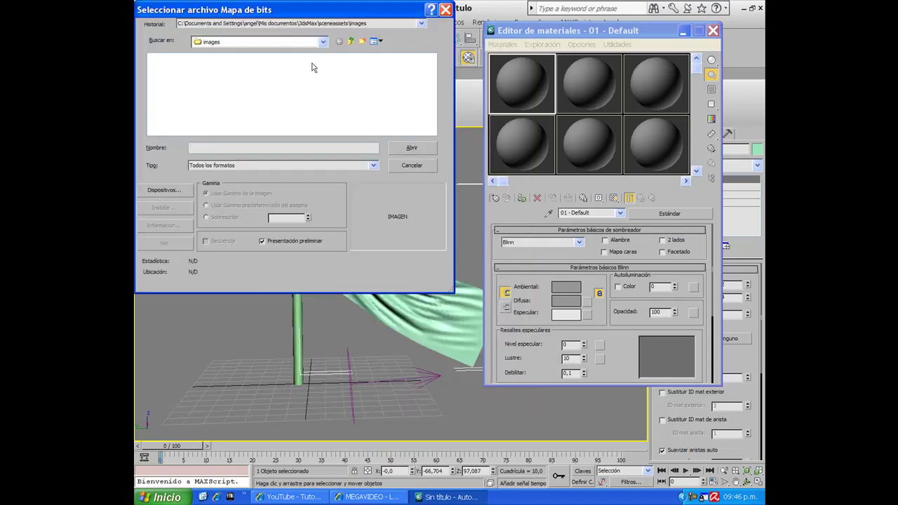
{"action": "left_click", "coordinate": [323, 41]}
{"action": "left_click", "coordinate": [311, 55]}
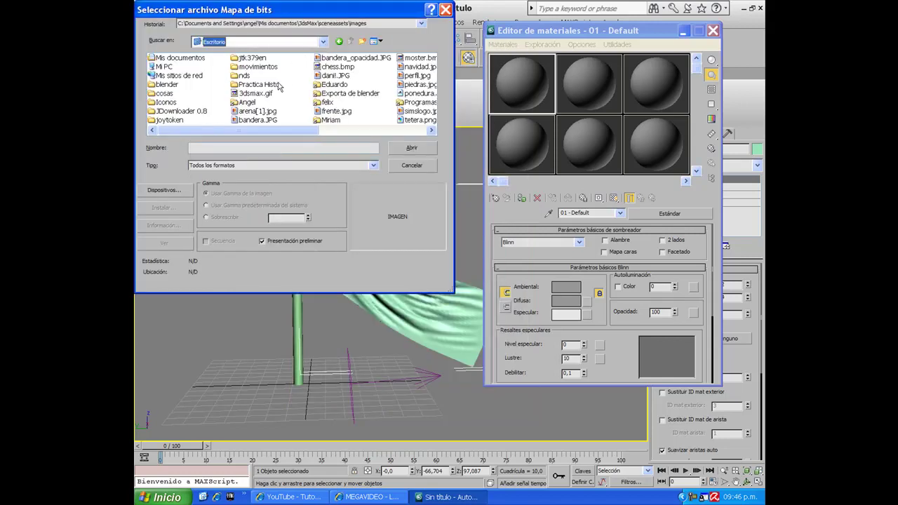
{"action": "left_click", "coordinate": [256, 120]}
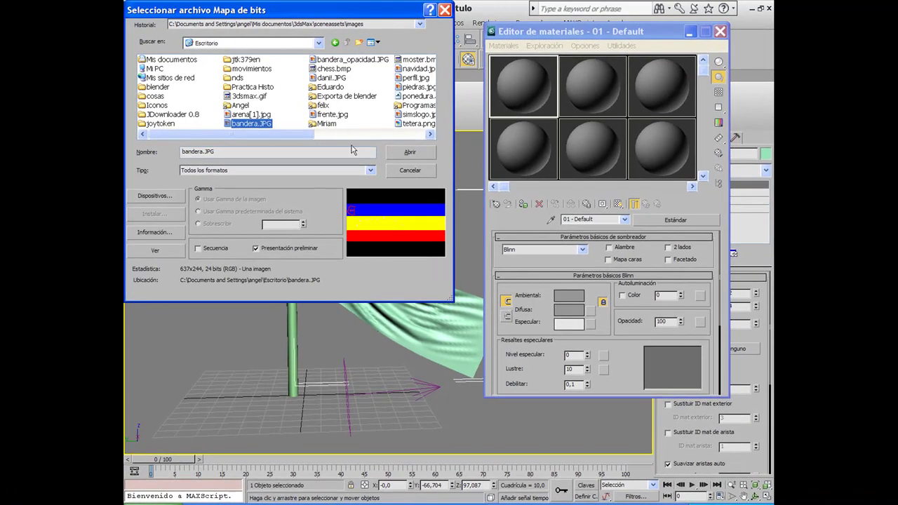
{"action": "left_click", "coordinate": [395, 155]}
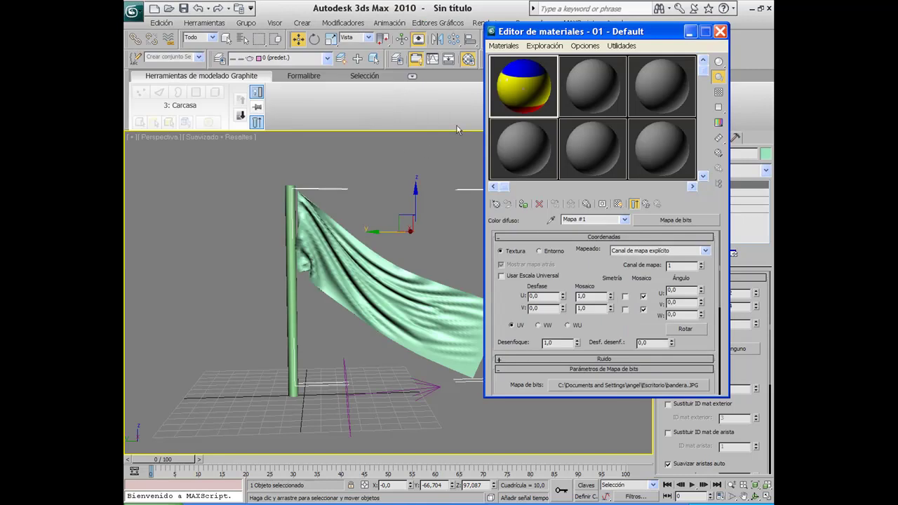
{"action": "double_click", "coordinate": [521, 84]}
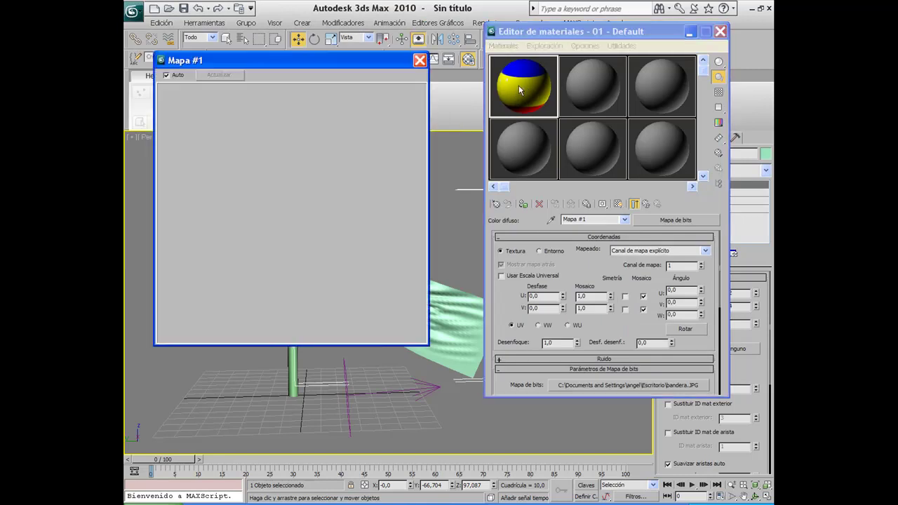
{"action": "left_click", "coordinate": [420, 61]}
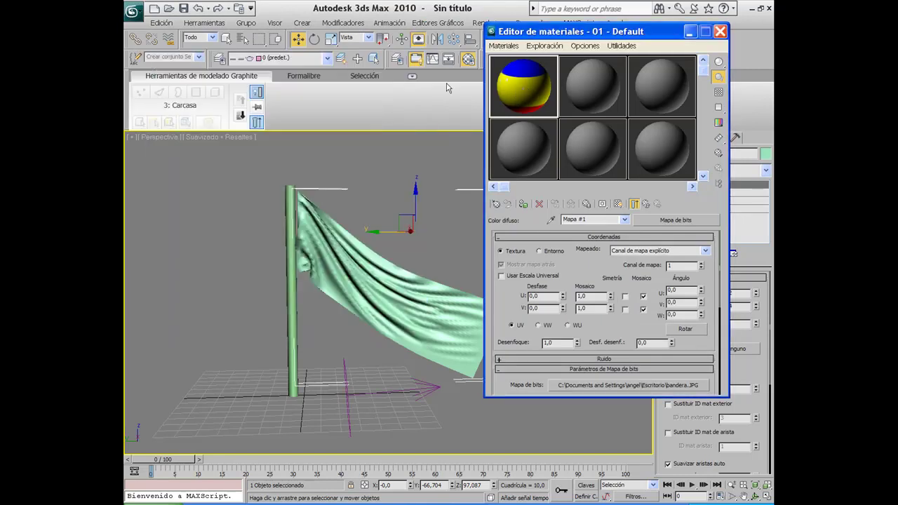
{"action": "left_click_drag", "start_coordinate": [554, 32], "coordinate": [517, 40]}
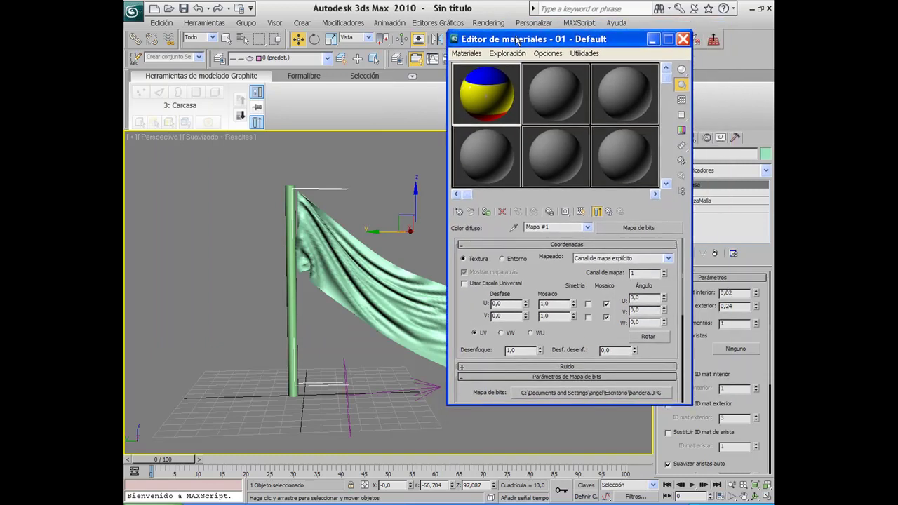
Assign the striped material to the cloth flag and display its blue, yellow and red bands.
{"action": "left_click", "coordinate": [486, 212]}
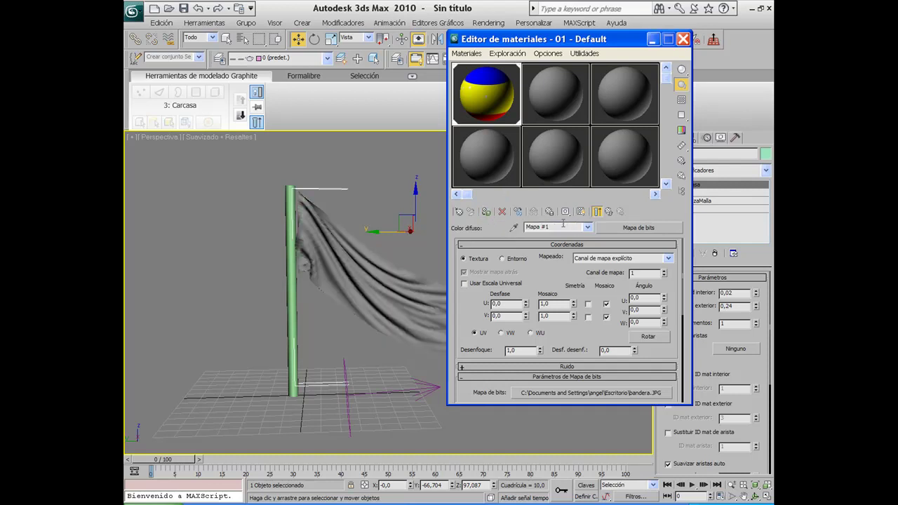
{"action": "left_click", "coordinate": [581, 211]}
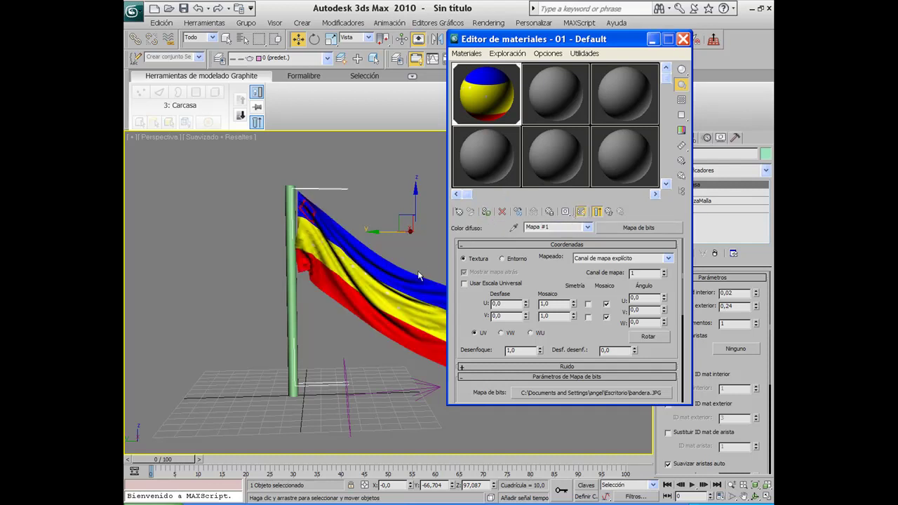
{"action": "mouse_move", "coordinate": [412, 275]}
{"action": "middle_mouse_down", "text": "alt"}
{"action": "mouse_move", "coordinate": [357, 214]}
{"action": "mouse_move", "coordinate": [384, 293]}
{"action": "mouse_move", "coordinate": [437, 289]}
{"action": "middle_mouse_up", "text": "alt"}
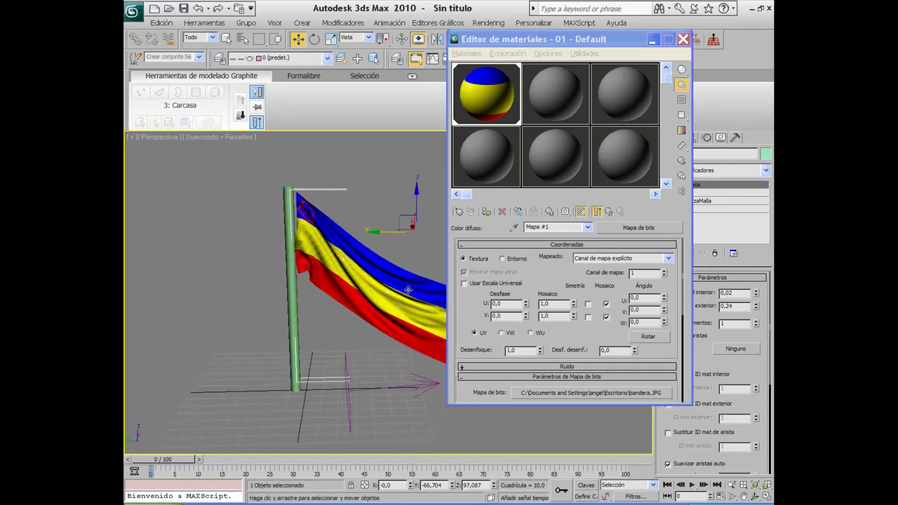
{"action": "mouse_move", "coordinate": [436, 288]}
{"action": "middle_mouse_down", "text": "alt"}
{"action": "mouse_move", "coordinate": [306, 279]}
{"action": "mouse_move", "coordinate": [315, 280]}
{"action": "middle_mouse_up", "text": "alt"}
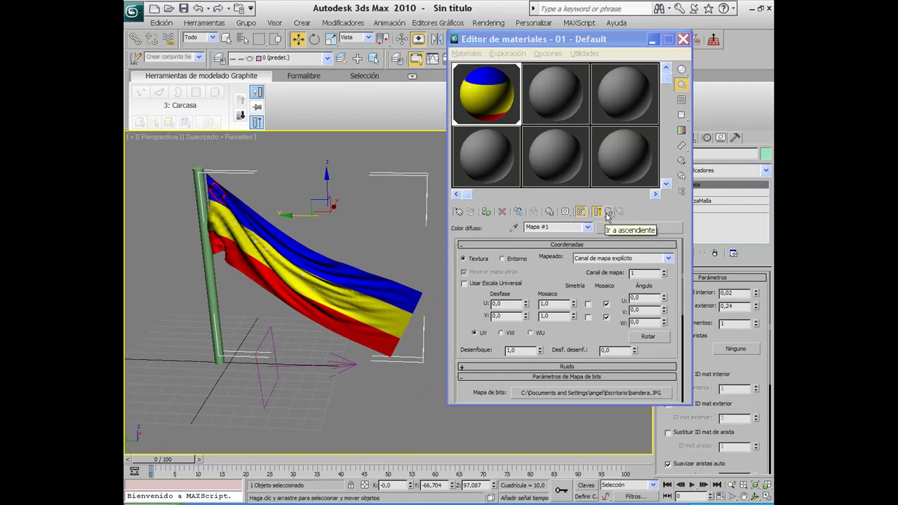
Load bandera_opacidad.JPG as a Bitmap in the material's Opacity map slot.
{"action": "left_click", "coordinate": [608, 212]}
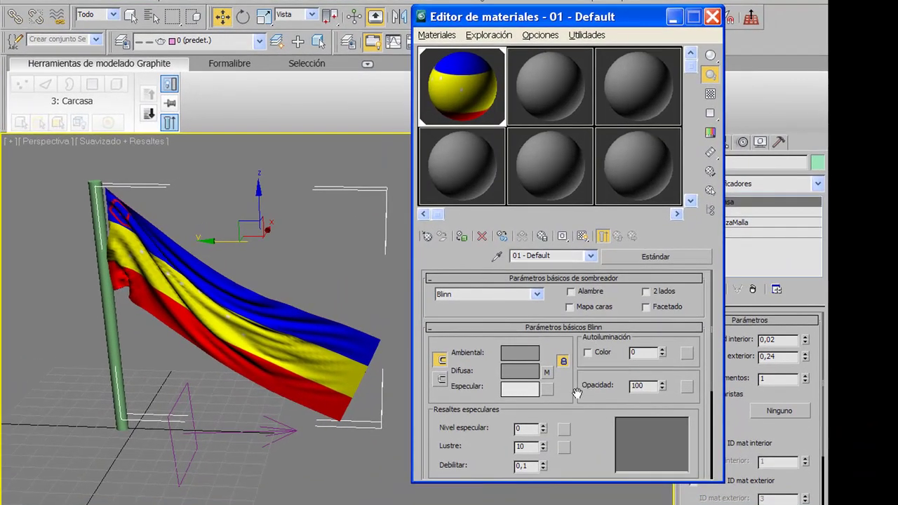
{"action": "scroll", "coordinate": [577, 393], "scroll_direction": "down", "scroll_amount": 2}
{"action": "scroll", "coordinate": [577, 393], "scroll_direction": "down", "scroll_amount": 1}
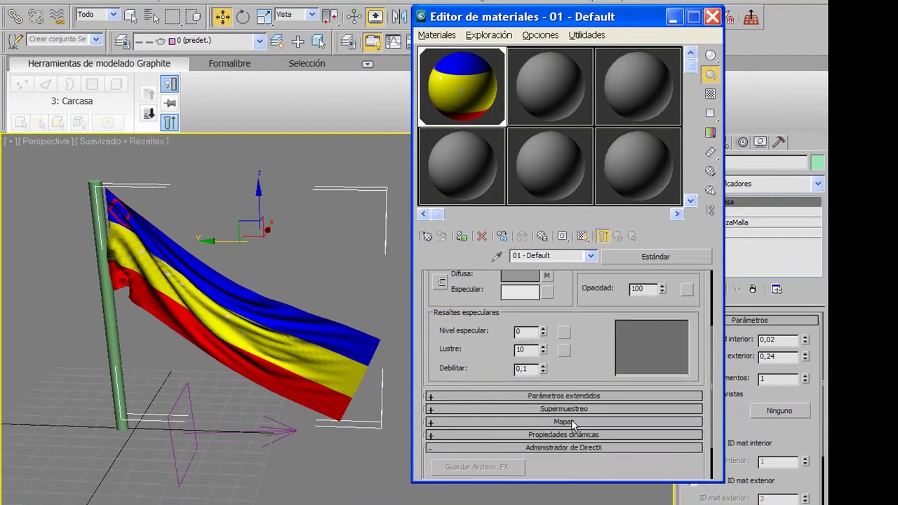
{"action": "left_click", "coordinate": [569, 421]}
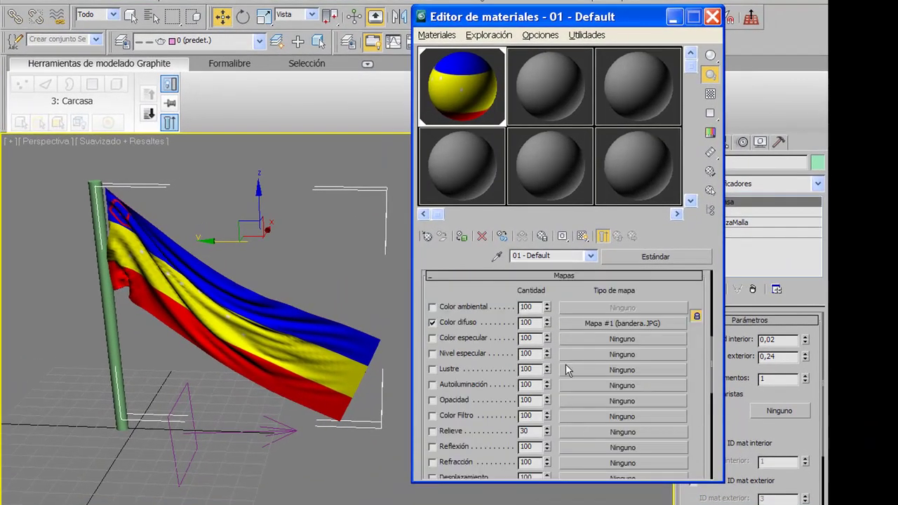
{"action": "left_click", "coordinate": [567, 401]}
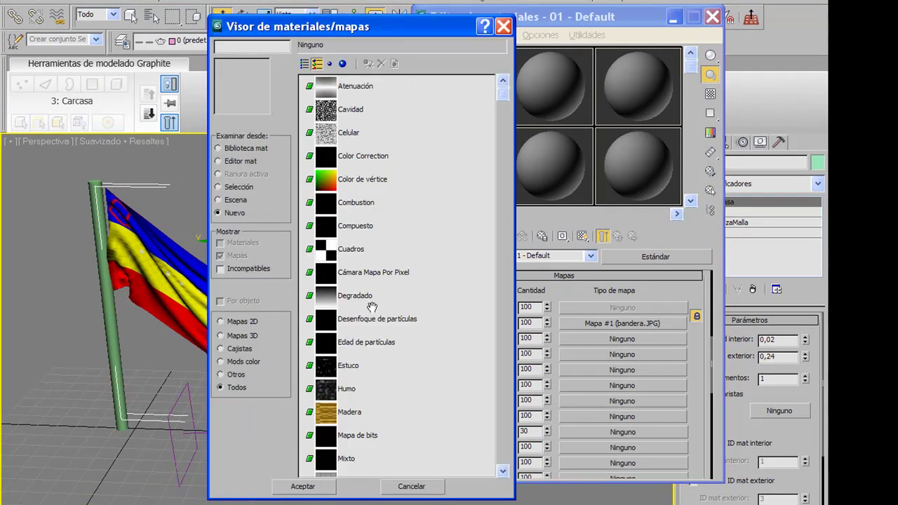
{"action": "left_click", "coordinate": [331, 440]}
{"action": "left_click", "coordinate": [316, 469]}
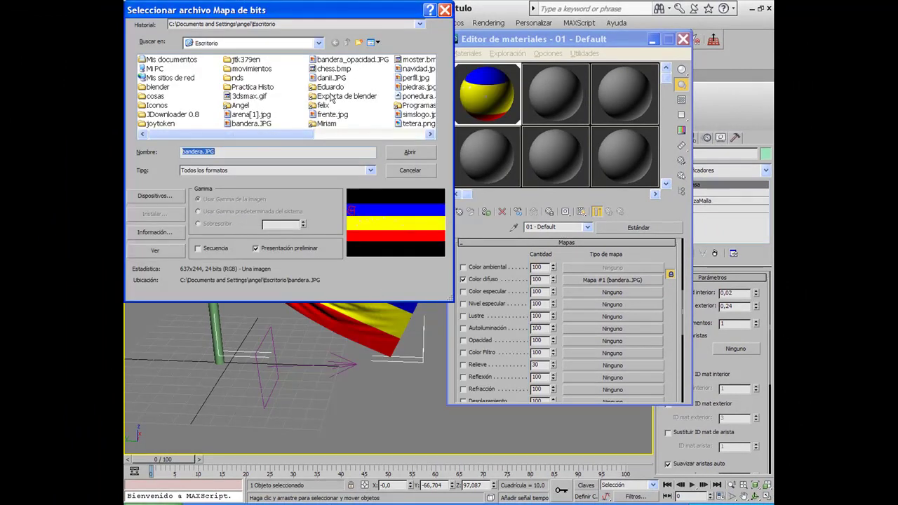
{"action": "left_click", "coordinate": [332, 60]}
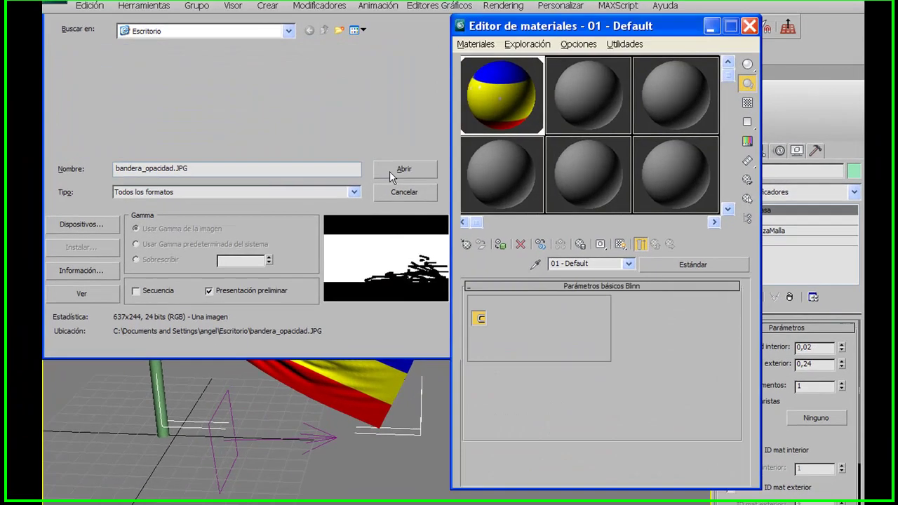
{"action": "left_click", "coordinate": [406, 156]}
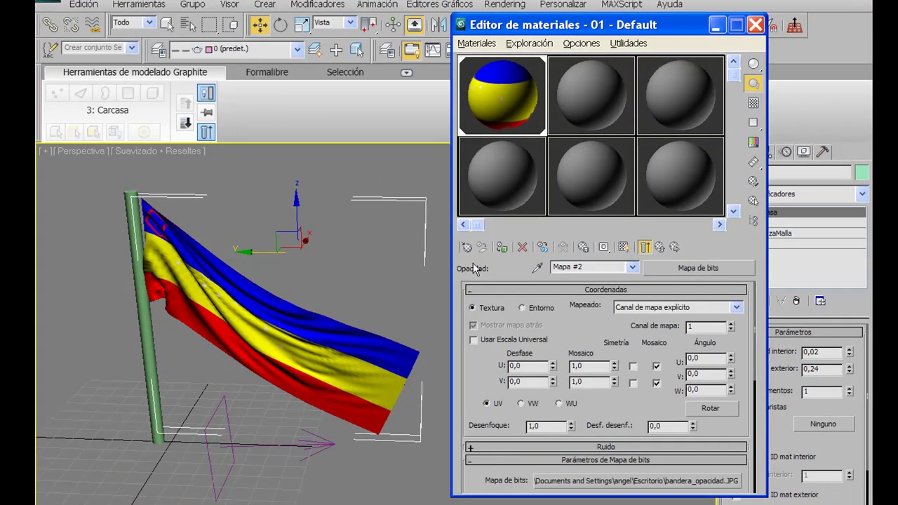
Show Map #2's black-and-white opacity mask on the flag in the viewport.
{"action": "left_click", "coordinate": [620, 249]}
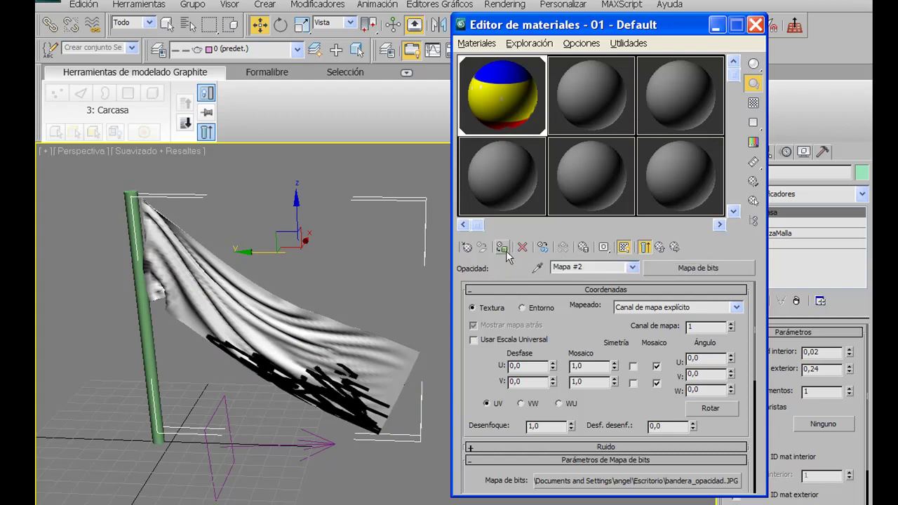
{"action": "left_click", "coordinate": [622, 249]}
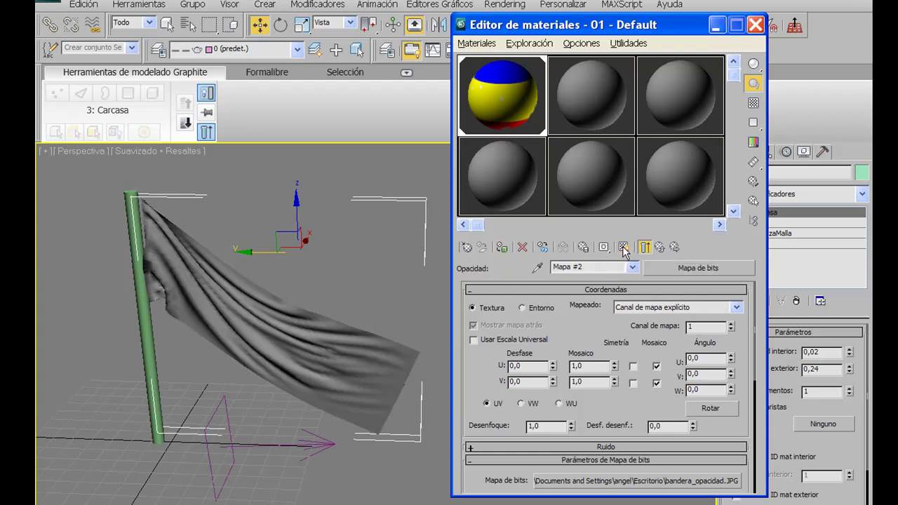
{"action": "left_click", "coordinate": [623, 248]}
{"action": "left_click", "coordinate": [622, 249]}
{"action": "left_click", "coordinate": [622, 249]}
{"action": "double_click", "coordinate": [506, 101]}
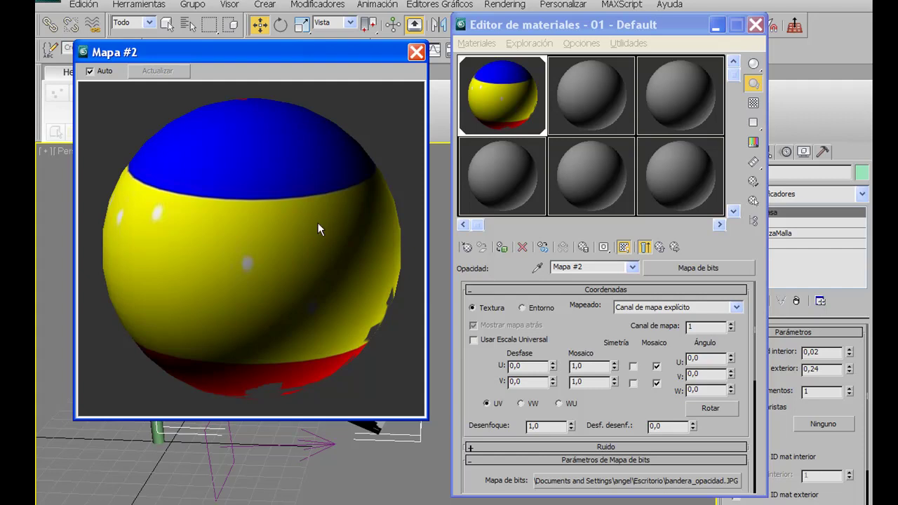
{"action": "left_click", "coordinate": [415, 53]}
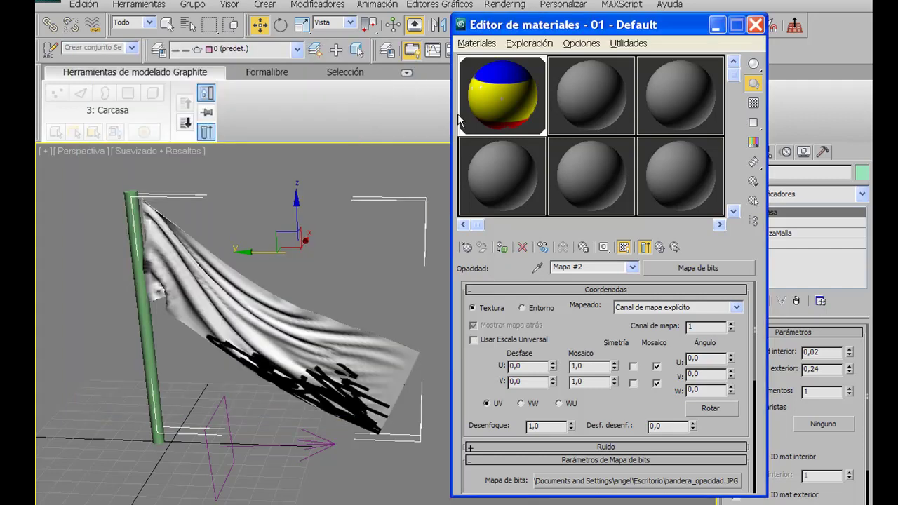
Return to the parent material and uncheck the Opacity map channel.
{"action": "left_click", "coordinate": [646, 247]}
{"action": "left_click", "coordinate": [472, 335]}
{"action": "left_click", "coordinate": [472, 335]}
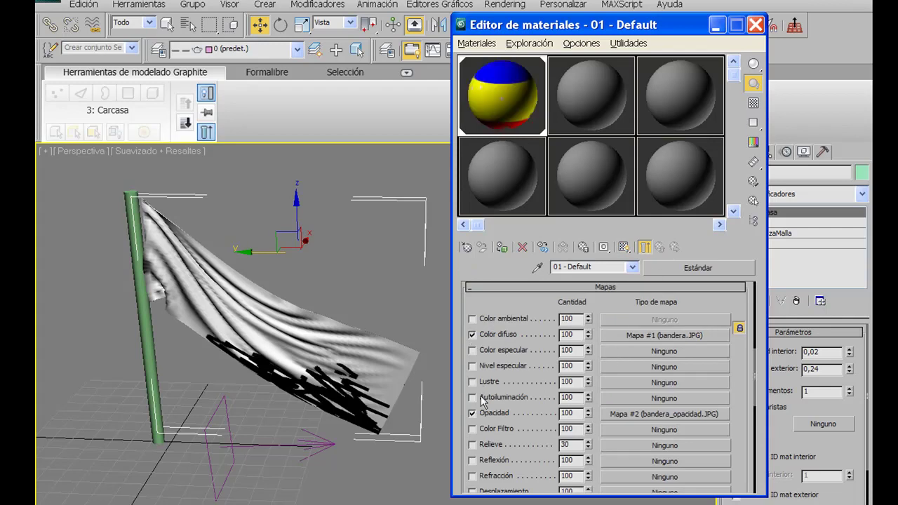
{"action": "left_click", "coordinate": [472, 414]}
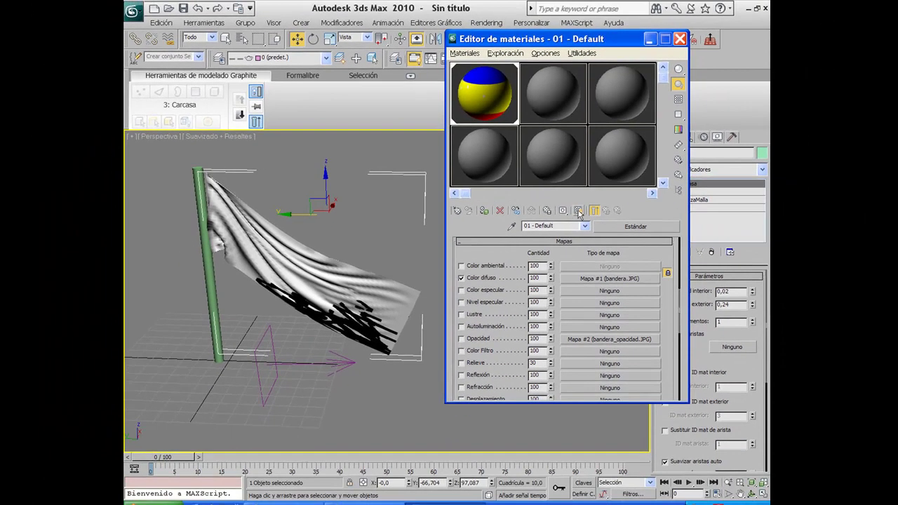
Show the striped diffuse map in the viewport and re-enable Opacity for the torn edge.
{"action": "left_click", "coordinate": [577, 210]}
{"action": "left_click", "coordinate": [461, 338]}
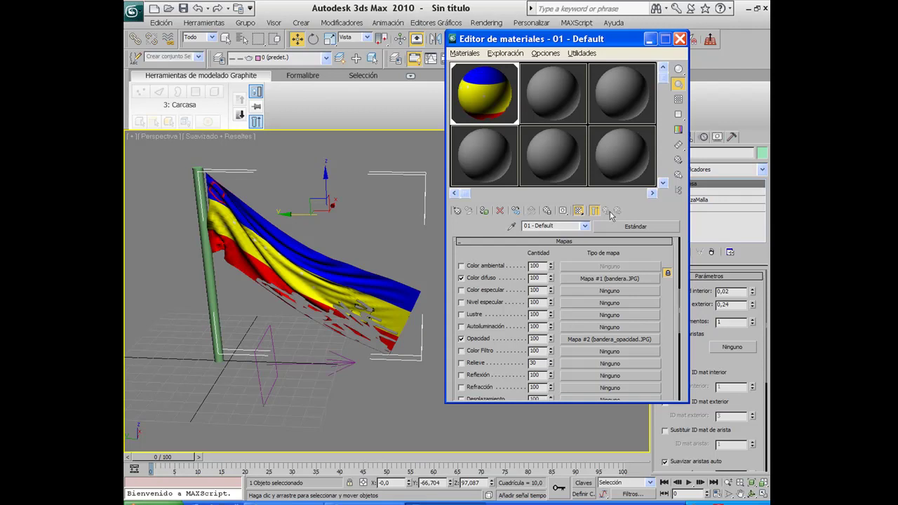
{"action": "left_click", "coordinate": [573, 242]}
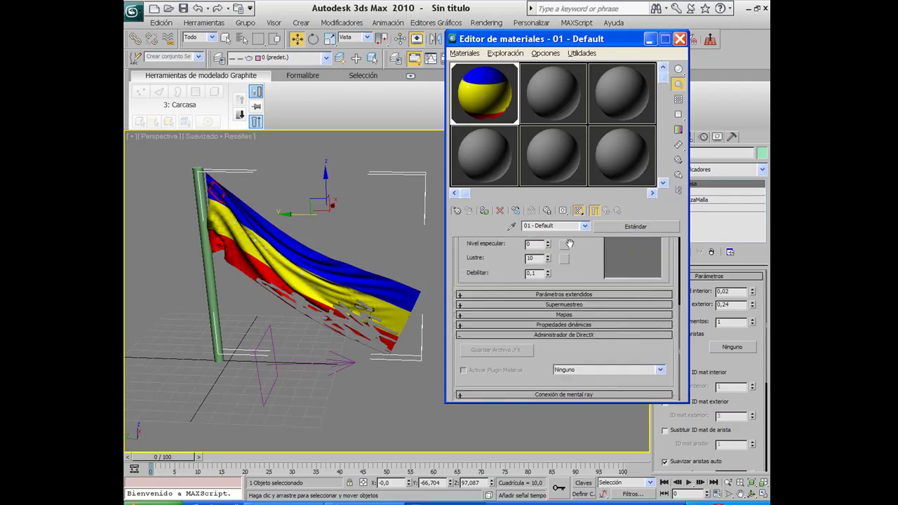
{"action": "left_click_drag", "start_coordinate": [571, 252], "coordinate": [571, 268]}
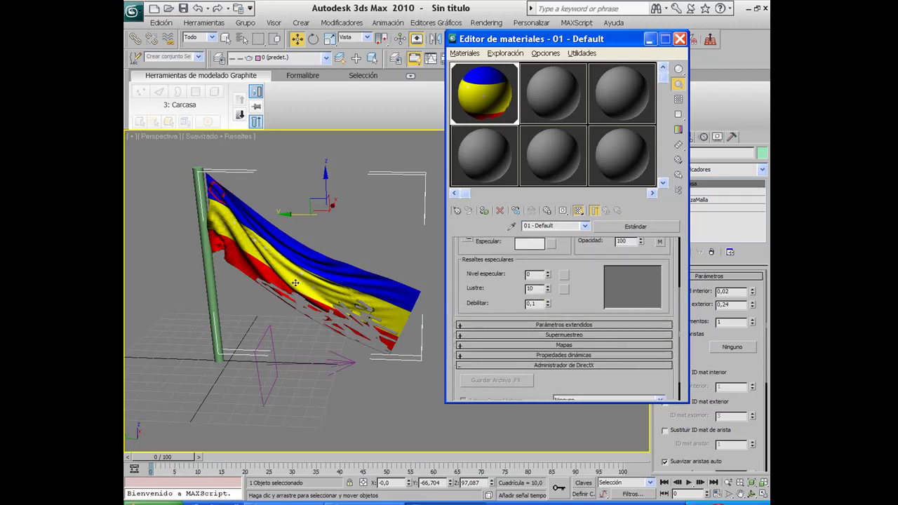
{"action": "middle_click_drag", "start_coordinate": [296, 281], "coordinate": [330, 278], "text": "alt"}
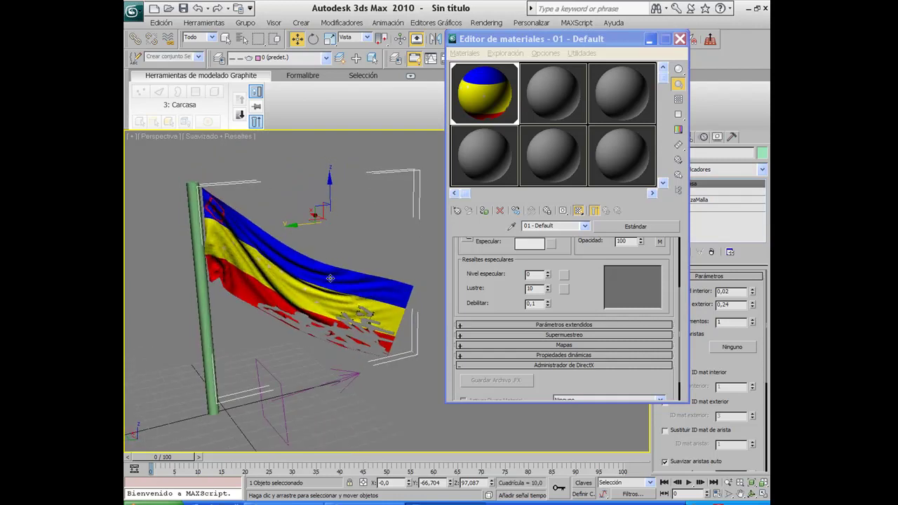
{"action": "mouse_move", "coordinate": [330, 279]}
{"action": "middle_mouse_down", "text": "alt"}
{"action": "mouse_move", "coordinate": [279, 251]}
{"action": "mouse_move", "coordinate": [306, 265]}
{"action": "middle_mouse_up", "text": "alt"}
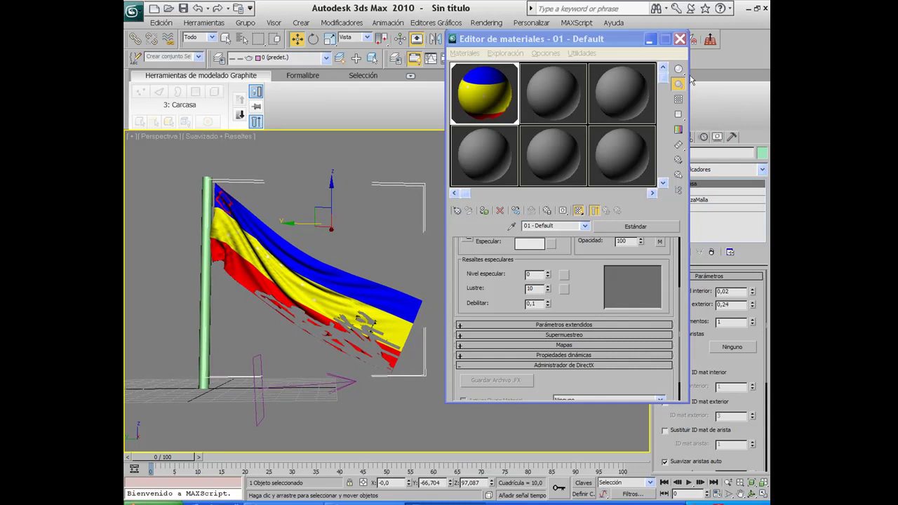
{"action": "left_click", "coordinate": [680, 40]}
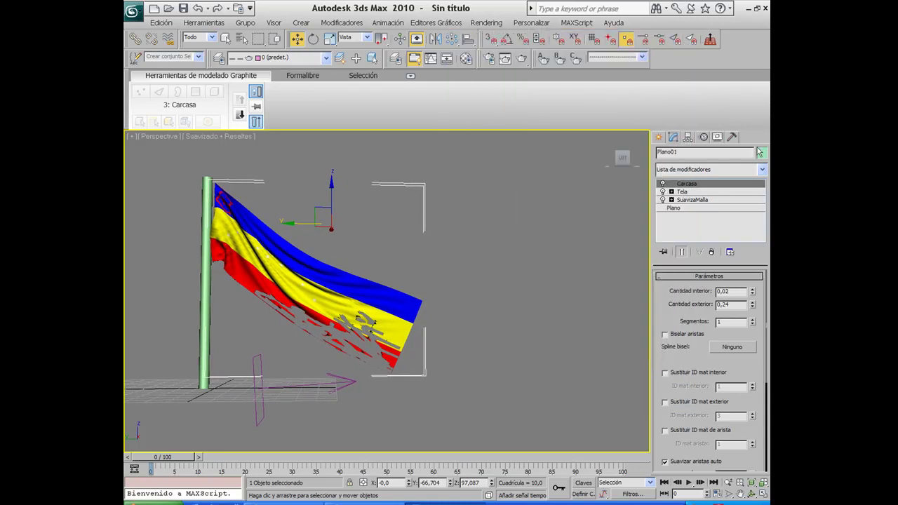
Add the Desajustar UVW (Unwrap UVW) modifier to Plano01's stack.
{"action": "left_click", "coordinate": [762, 170]}
{"action": "left_click_drag", "start_coordinate": [763, 247], "coordinate": [763, 312]}
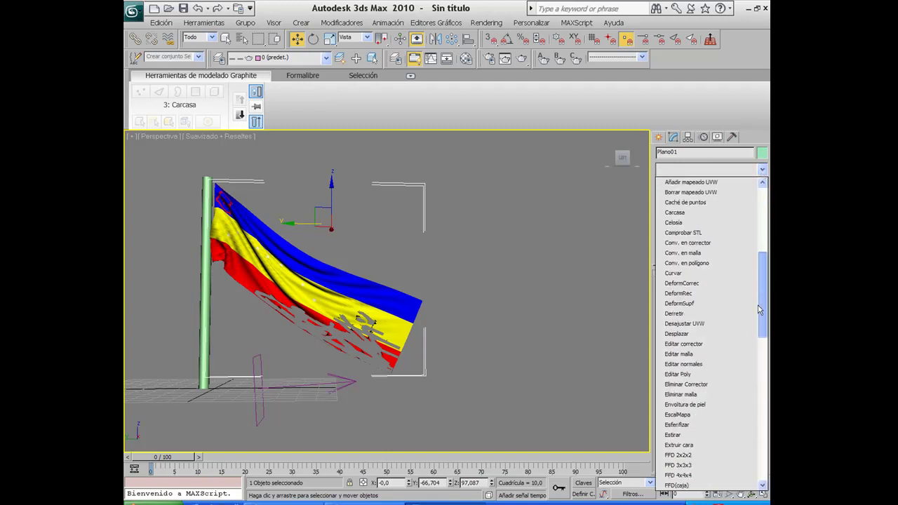
{"action": "left_click", "coordinate": [706, 324]}
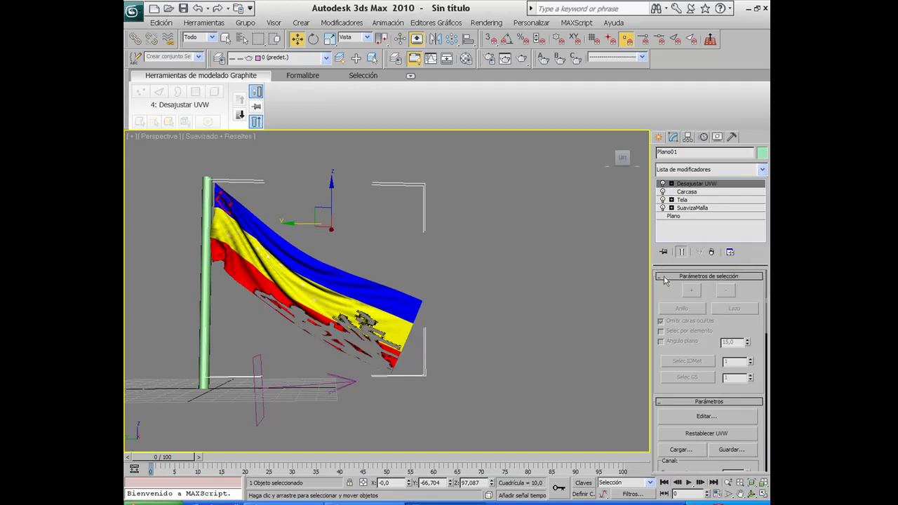
{"action": "left_click", "coordinate": [687, 414]}
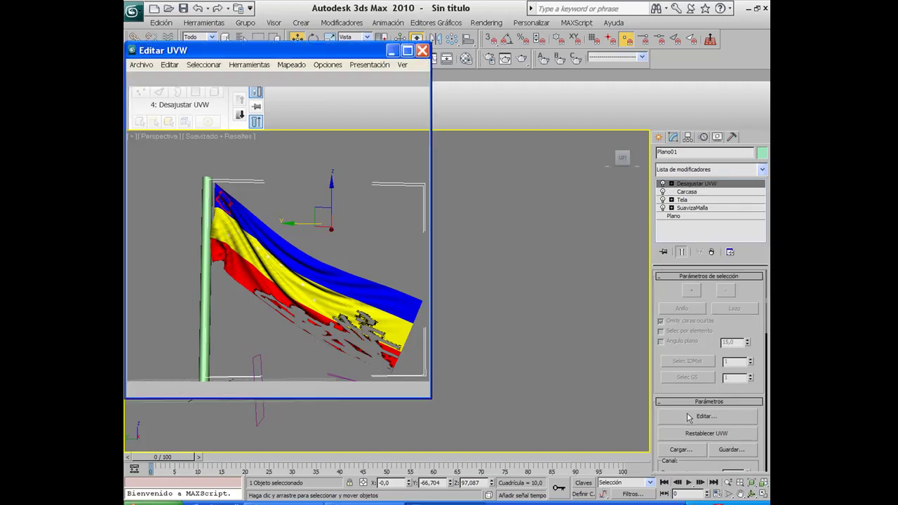
{"action": "left_click_drag", "start_coordinate": [346, 58], "coordinate": [616, 49]}
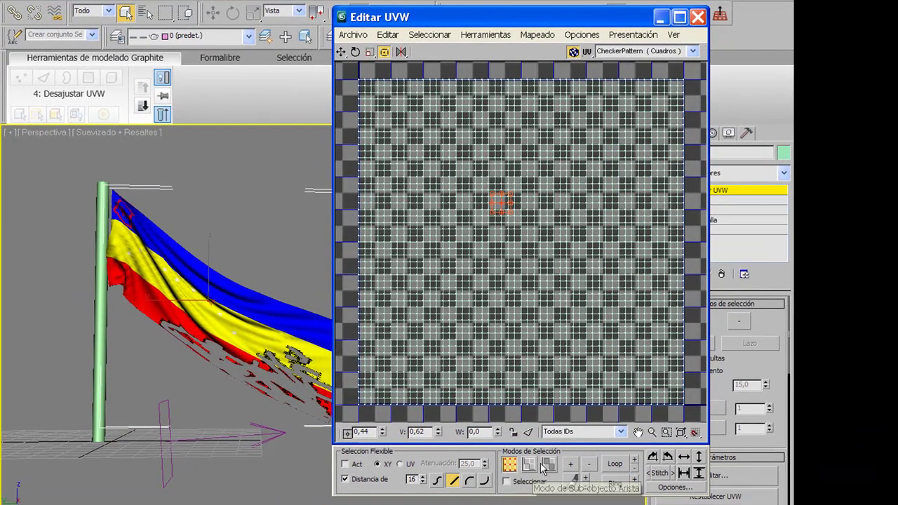
{"action": "left_click", "coordinate": [547, 466]}
{"action": "left_click_drag", "start_coordinate": [365, 84], "coordinate": [698, 427]}
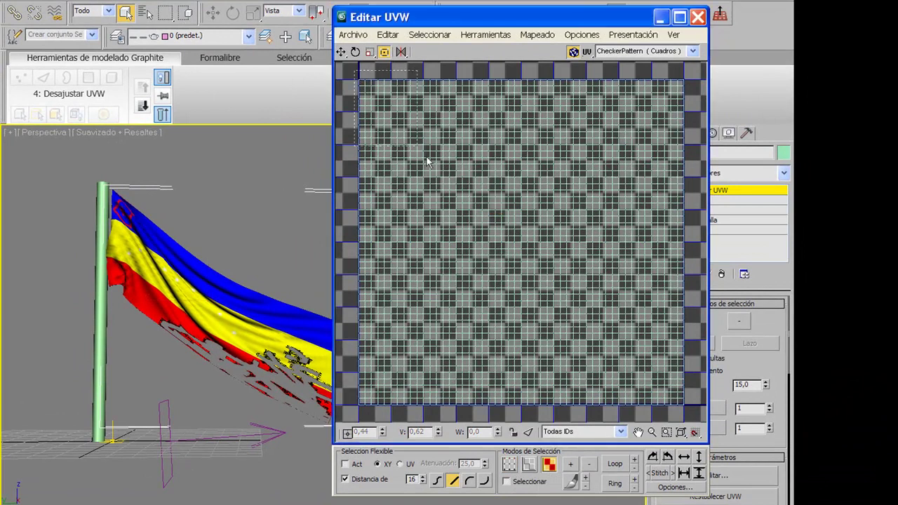
{"action": "key", "text": "ctrl+a"}
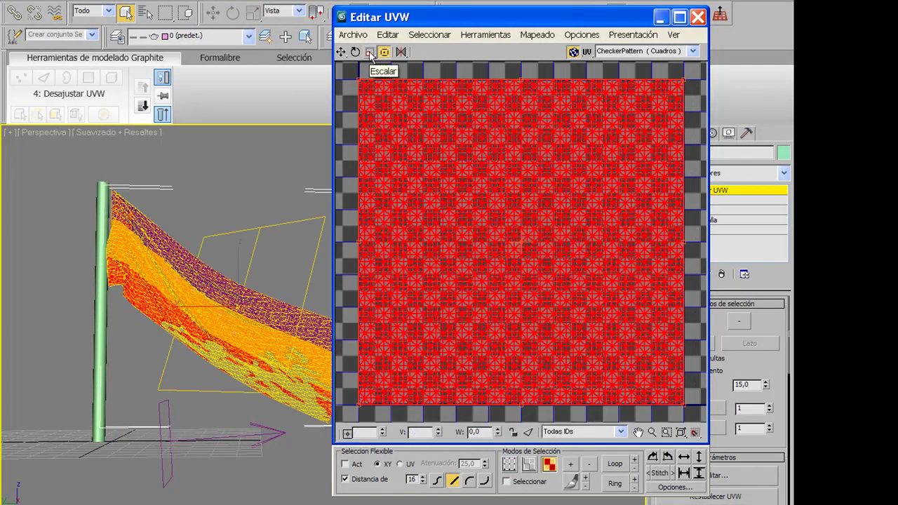
{"action": "left_click_drag", "start_coordinate": [369, 56], "coordinate": [369, 65]}
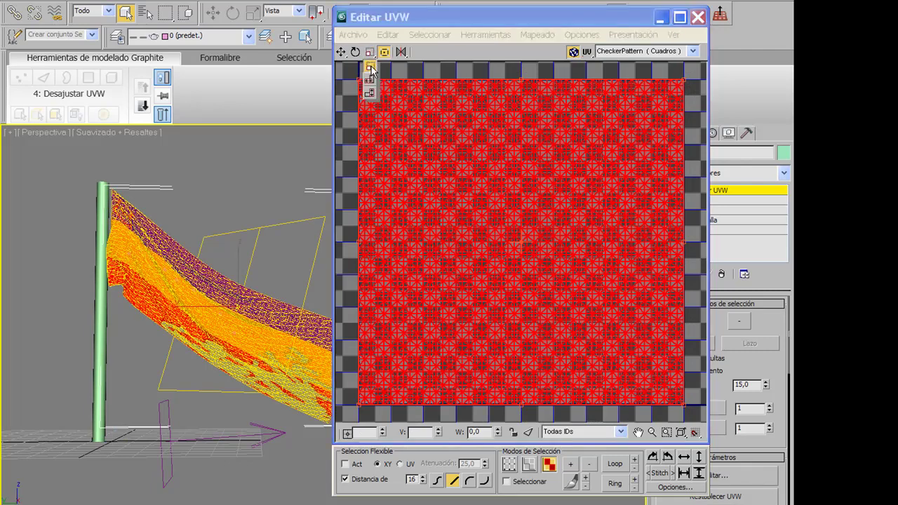
{"action": "left_click", "coordinate": [370, 68]}
{"action": "left_click_drag", "start_coordinate": [414, 124], "coordinate": [414, 123]}
{"action": "key", "text": "ctrl+z"}
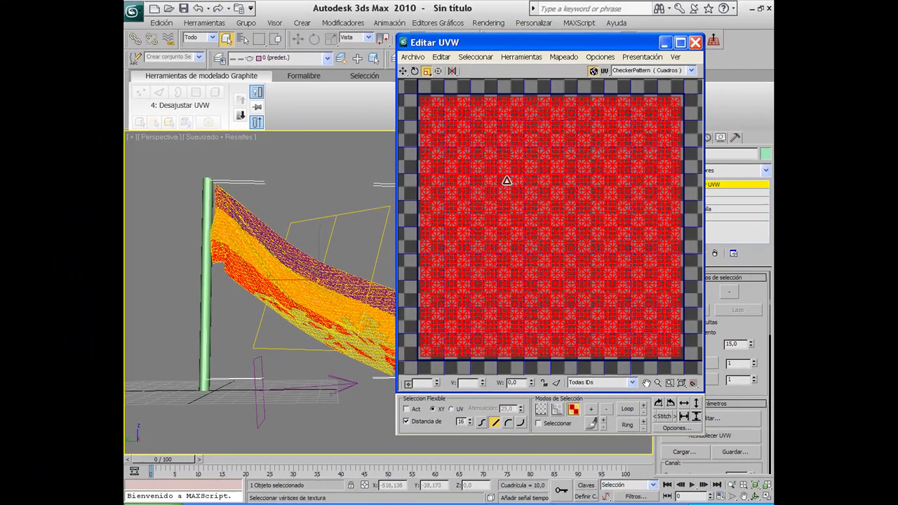
{"action": "left_click", "coordinate": [694, 43]}
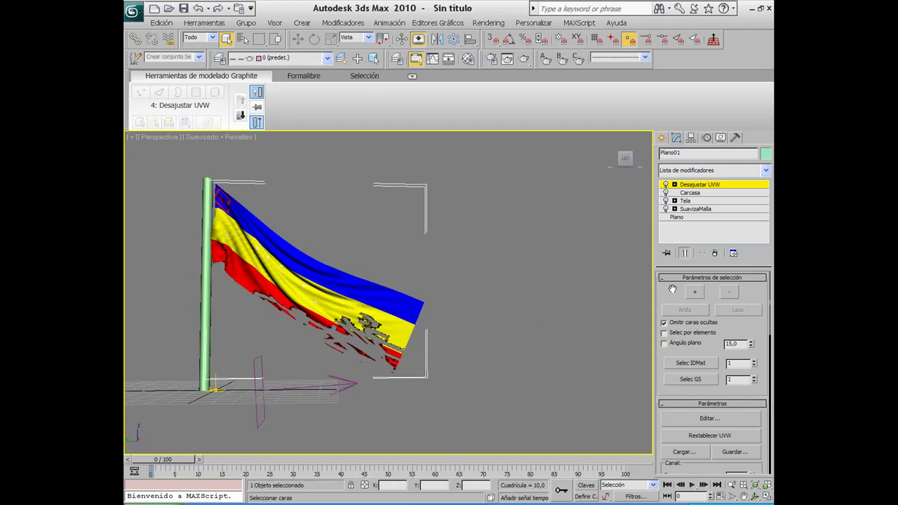
Recentre the flag, test-render the Perspective view, then open Render Setup.
{"action": "mouse_move", "coordinate": [359, 282]}
{"action": "middle_mouse_down"}
{"action": "mouse_move", "coordinate": [431, 310]}
{"action": "mouse_move", "coordinate": [429, 293]}
{"action": "middle_mouse_up"}
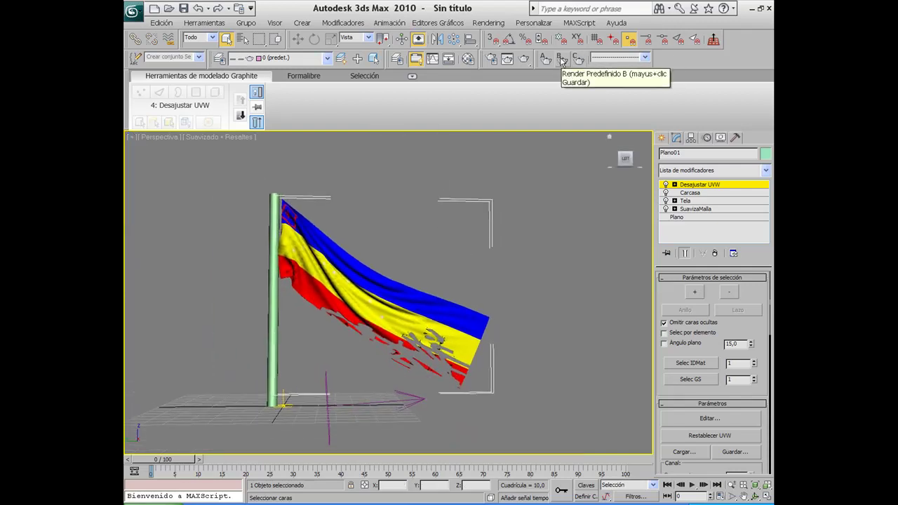
{"action": "left_click", "coordinate": [524, 59]}
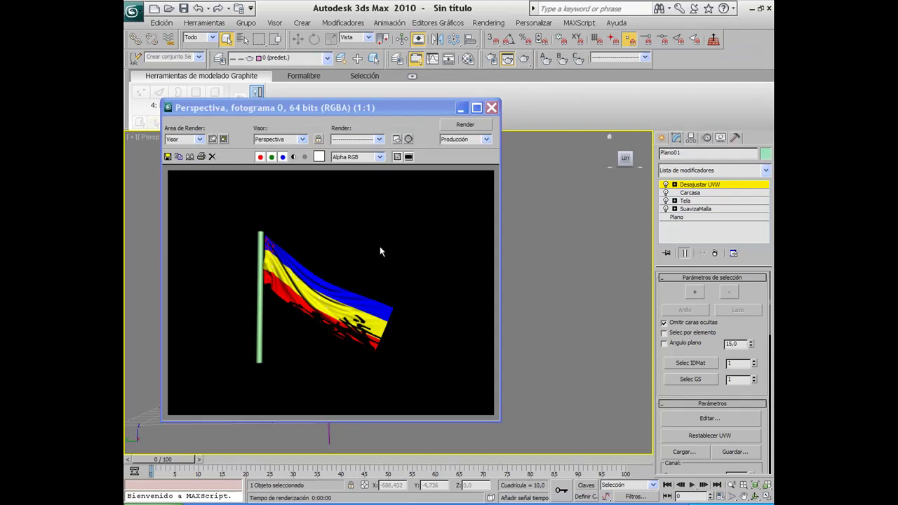
{"action": "left_click", "coordinate": [491, 107]}
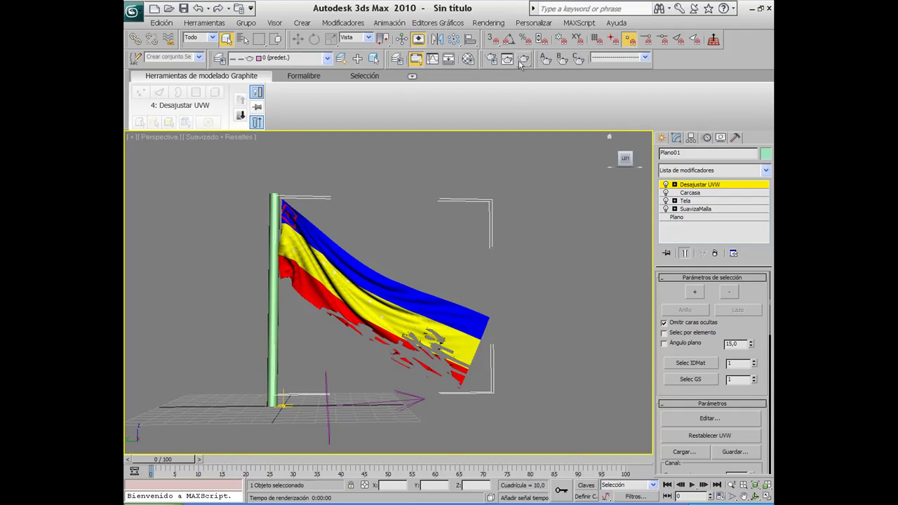
{"action": "left_click", "coordinate": [501, 61]}
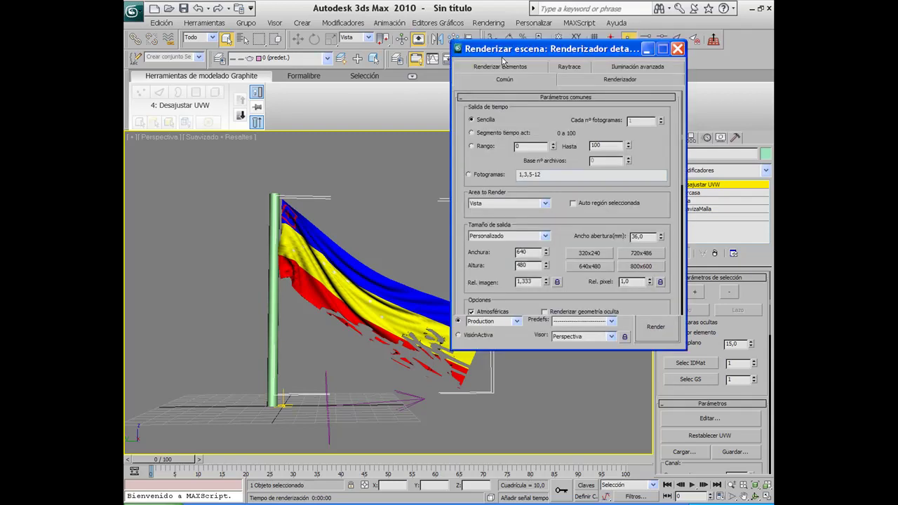
In the Raytrace settings, set the maximum-depth colour to pure white.
{"action": "left_click", "coordinate": [677, 49]}
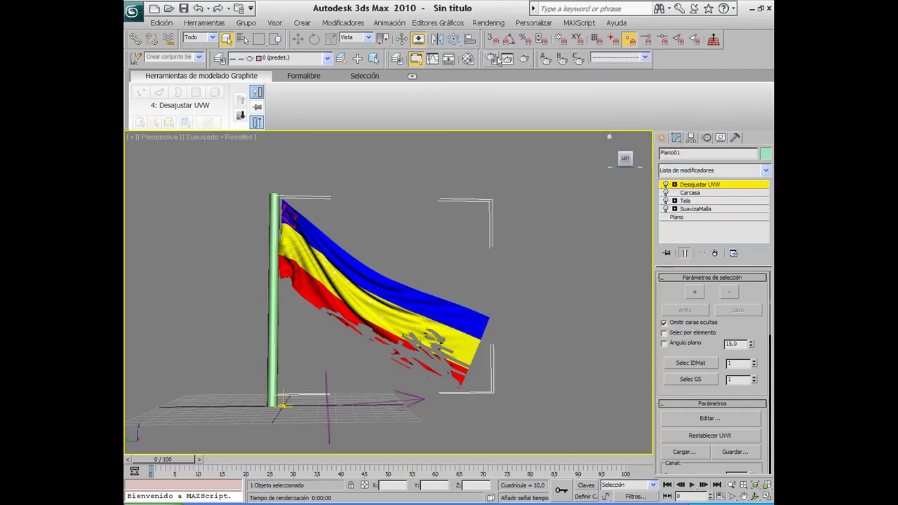
{"action": "left_click", "coordinate": [505, 59]}
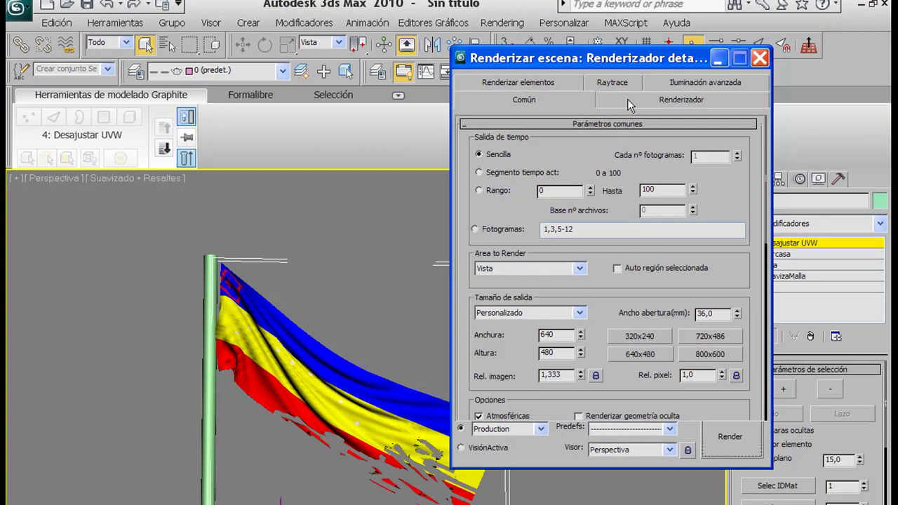
{"action": "left_click", "coordinate": [628, 104]}
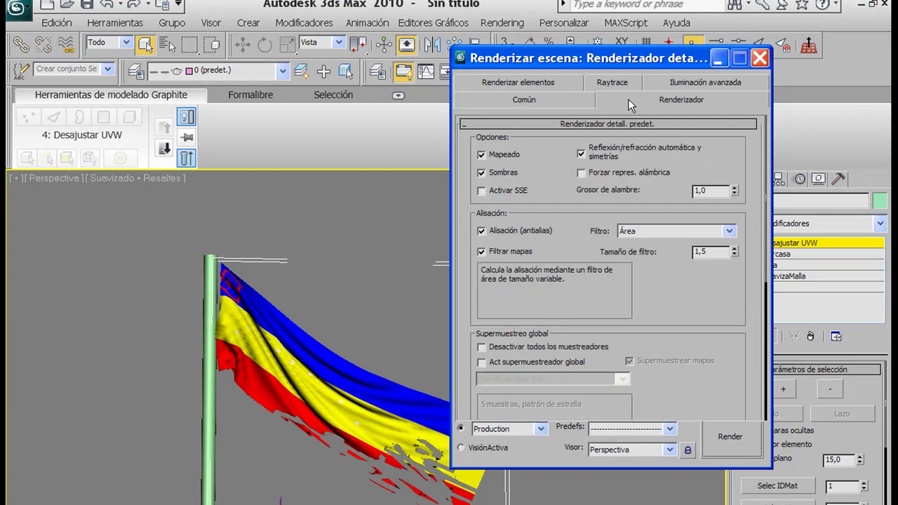
{"action": "left_click", "coordinate": [670, 90]}
{"action": "left_click", "coordinate": [617, 101]}
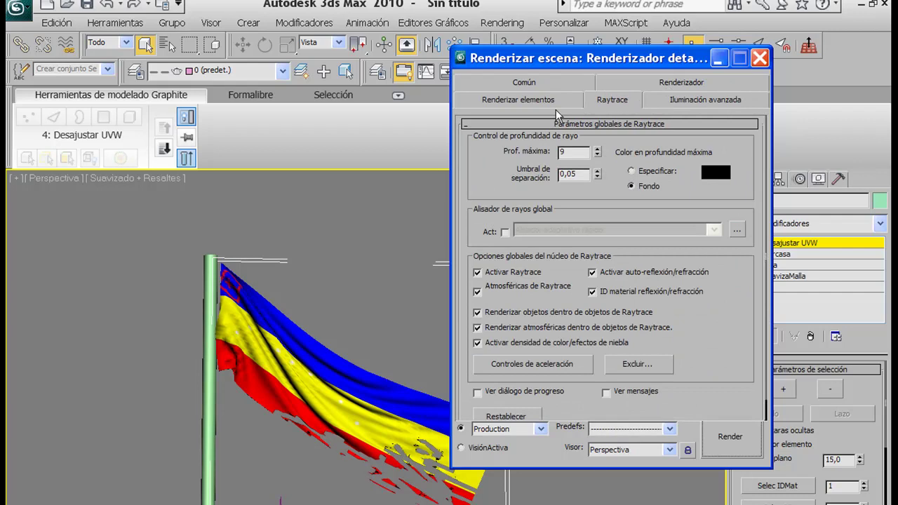
{"action": "left_click", "coordinate": [717, 173]}
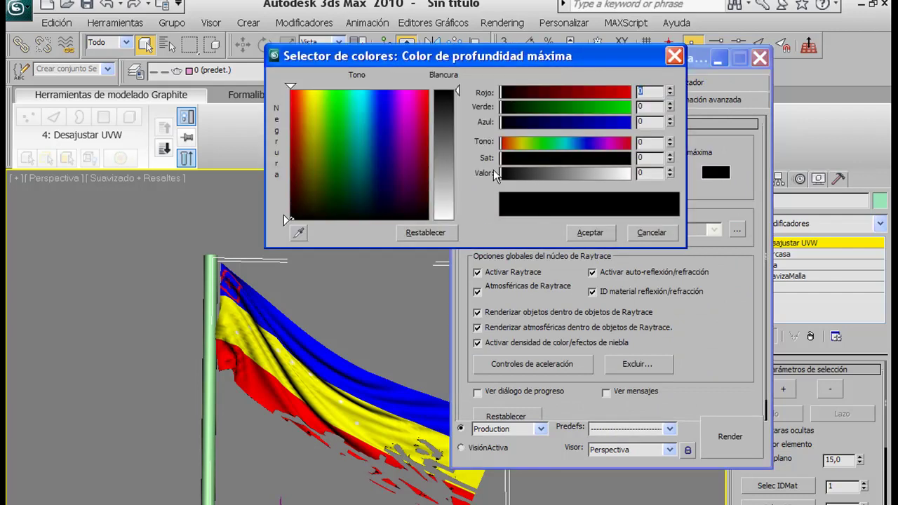
{"action": "left_click_drag", "start_coordinate": [459, 91], "coordinate": [459, 219]}
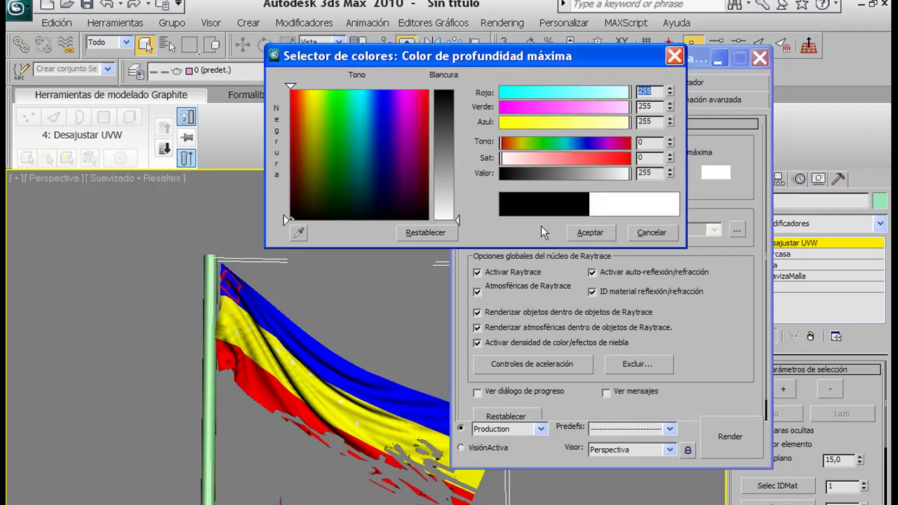
{"action": "left_click", "coordinate": [587, 232]}
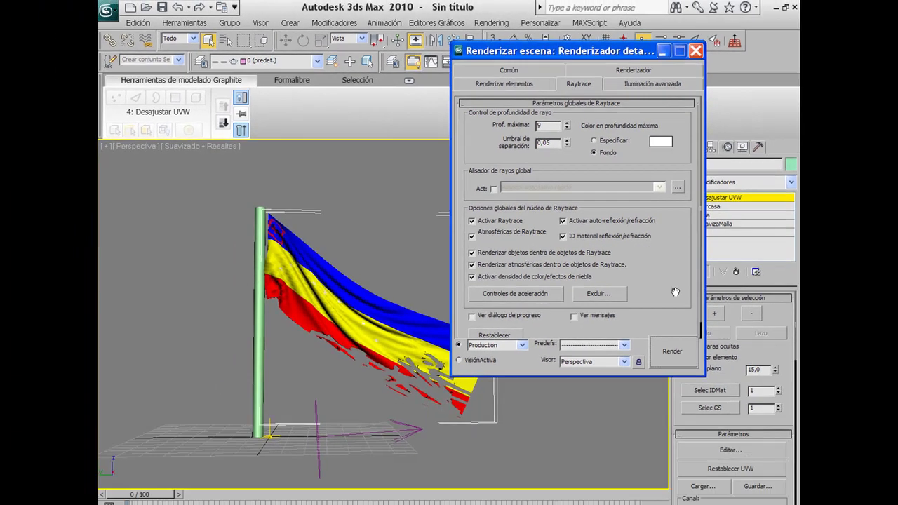
Test-render, reconfirm the white max-depth colour, review the other tabs and close Render Setup.
{"action": "key", "text": "shift+q"}
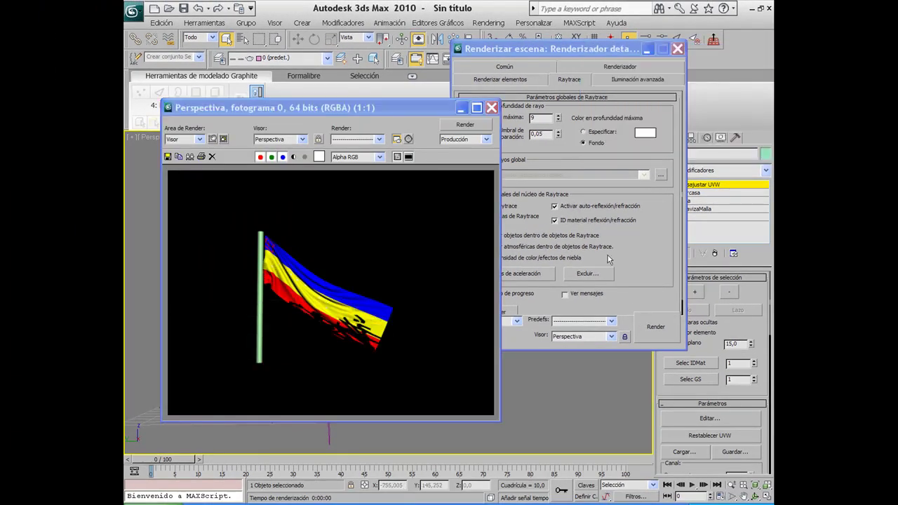
{"action": "left_click", "coordinate": [645, 132]}
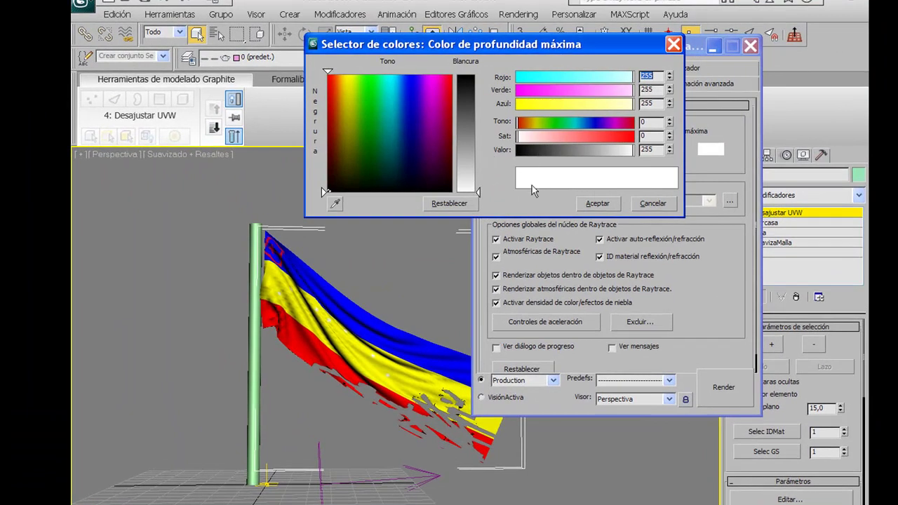
{"action": "left_click", "coordinate": [597, 203]}
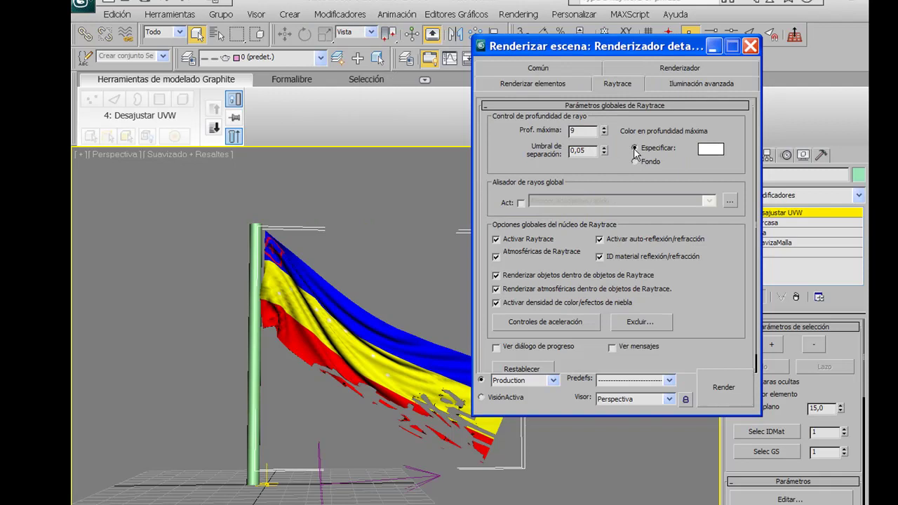
{"action": "left_click", "coordinate": [533, 84]}
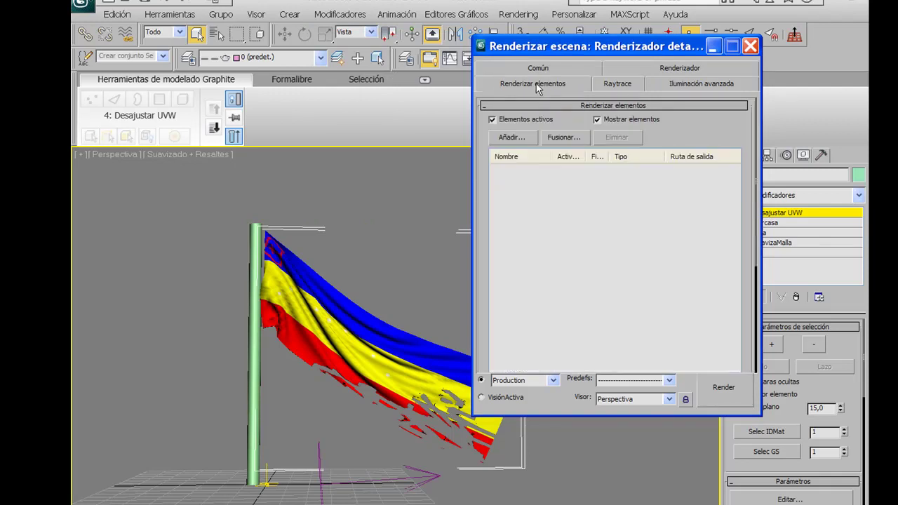
{"action": "left_click", "coordinate": [606, 87]}
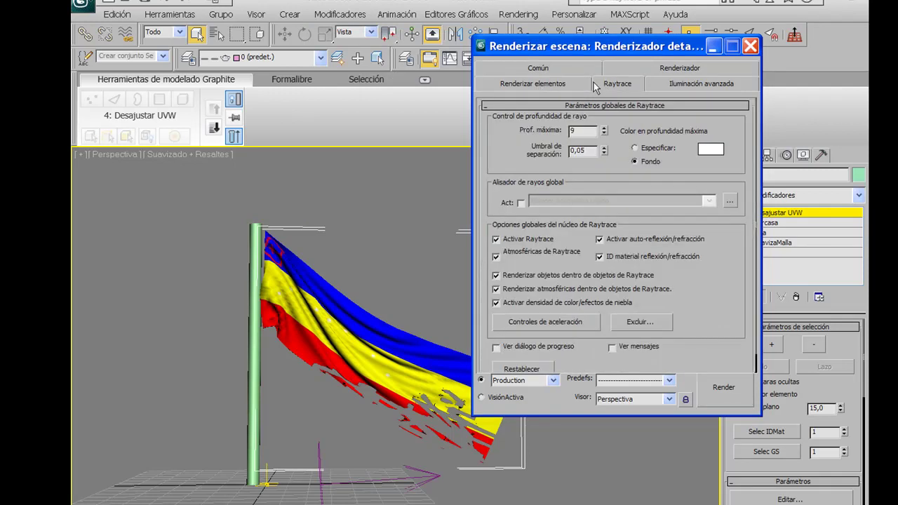
{"action": "scroll", "coordinate": [617, 203], "scroll_direction": "down", "scroll_amount": 1}
{"action": "scroll", "coordinate": [610, 199], "scroll_direction": "up", "scroll_amount": 1}
{"action": "left_click", "coordinate": [540, 70]}
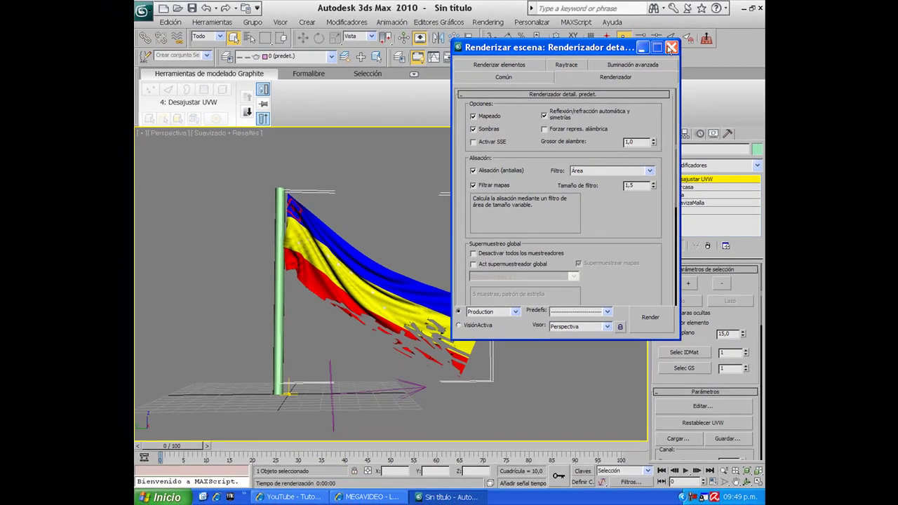
{"action": "left_click", "coordinate": [672, 48]}
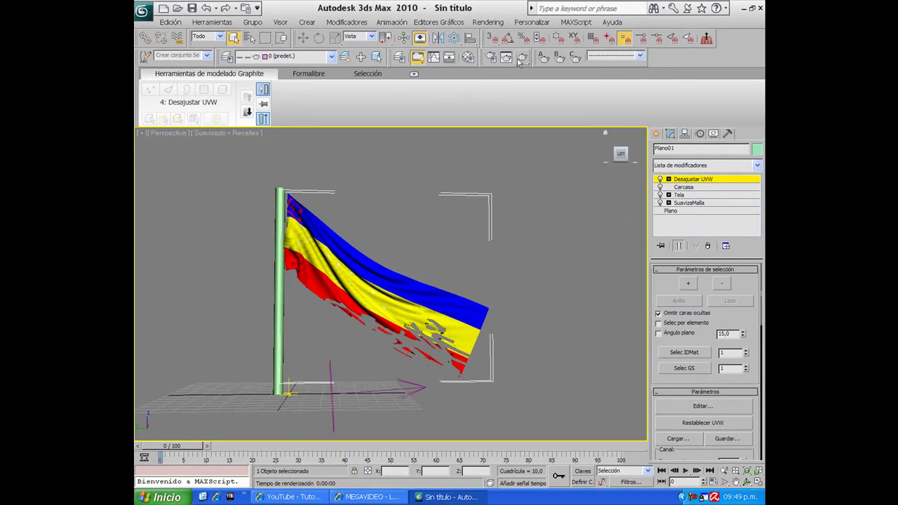
Render the flag and sample a pixel, confirming the background is still black.
{"action": "left_click", "coordinate": [520, 59]}
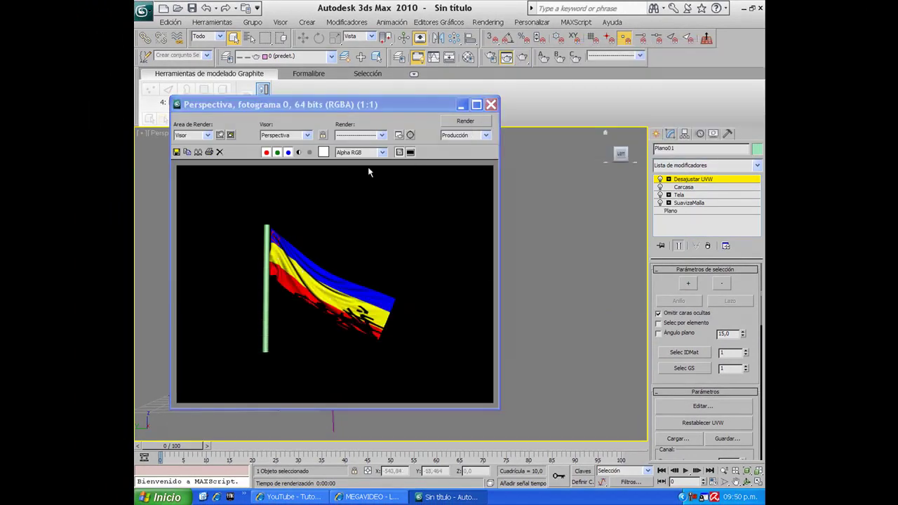
{"action": "left_click", "coordinate": [322, 152]}
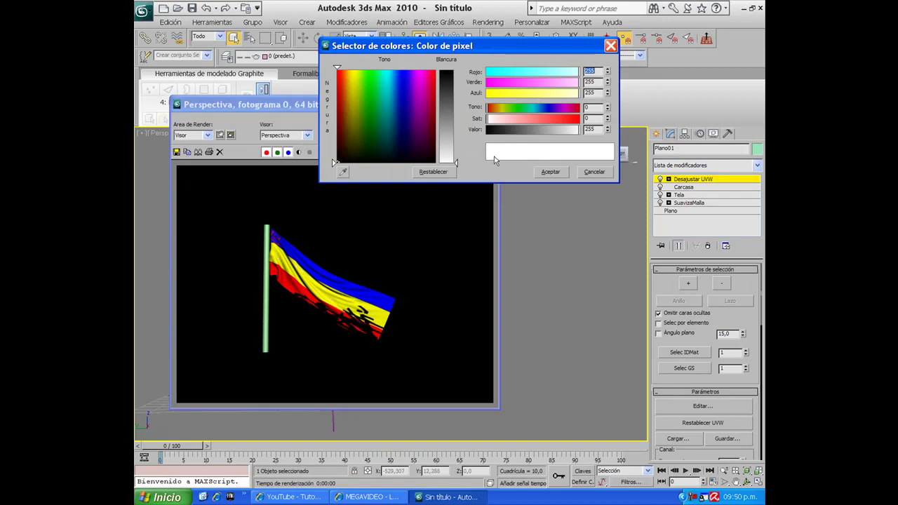
{"action": "left_click", "coordinate": [551, 172]}
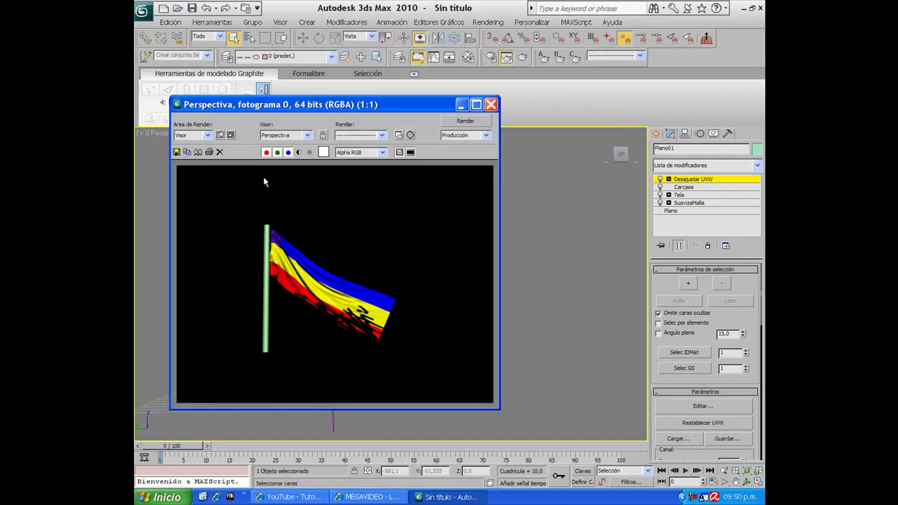
{"action": "left_click", "coordinate": [491, 103]}
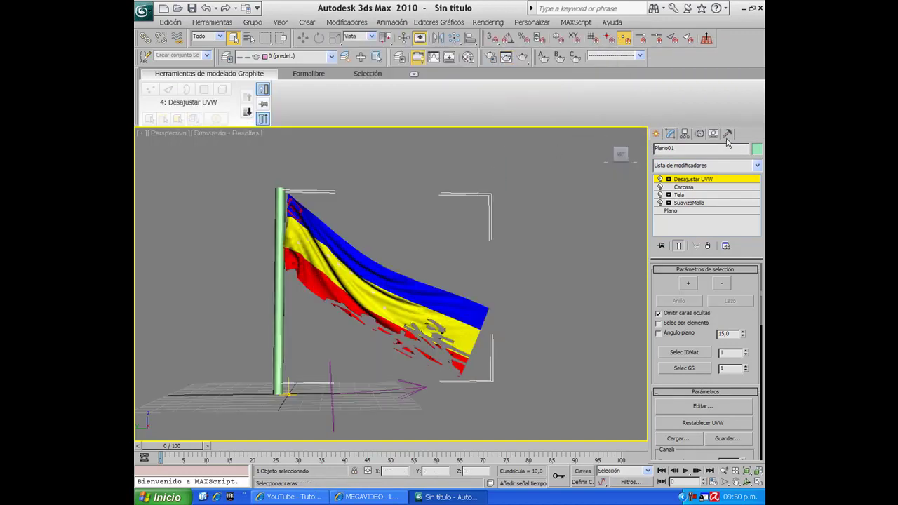
Pan the view, render again, and open the Entorno y efectos settings.
{"action": "mouse_move", "coordinate": [487, 274]}
{"action": "middle_mouse_down"}
{"action": "mouse_move", "coordinate": [456, 230]}
{"action": "mouse_move", "coordinate": [425, 281]}
{"action": "mouse_move", "coordinate": [442, 273]}
{"action": "middle_mouse_up"}
{"action": "key", "text": "shift+q"}
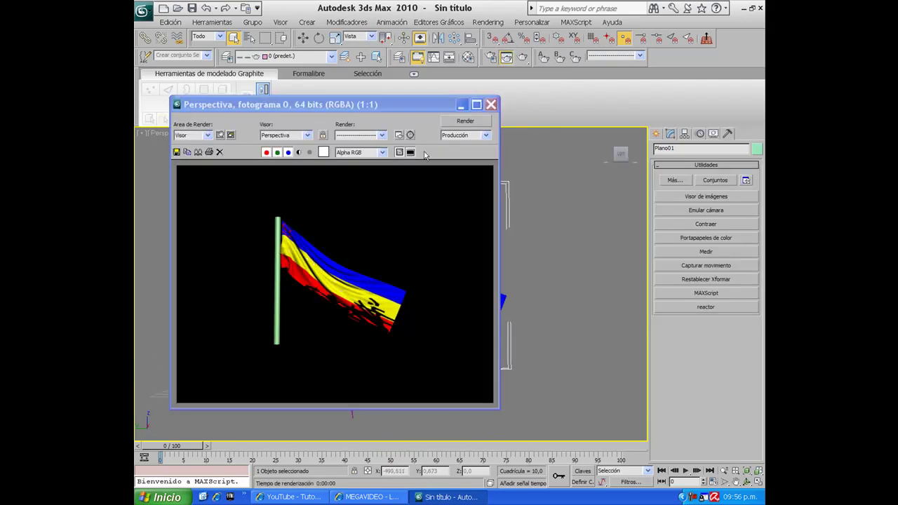
{"action": "left_click", "coordinate": [399, 136]}
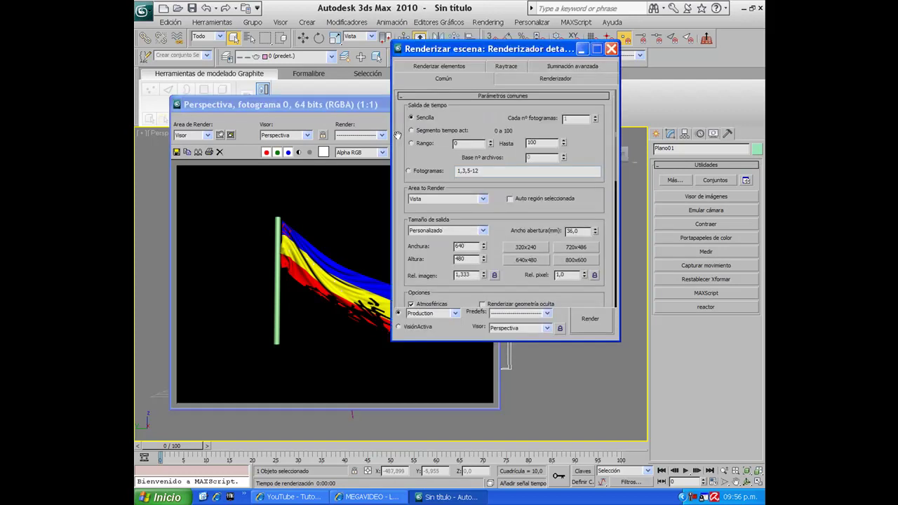
{"action": "left_click", "coordinate": [611, 48]}
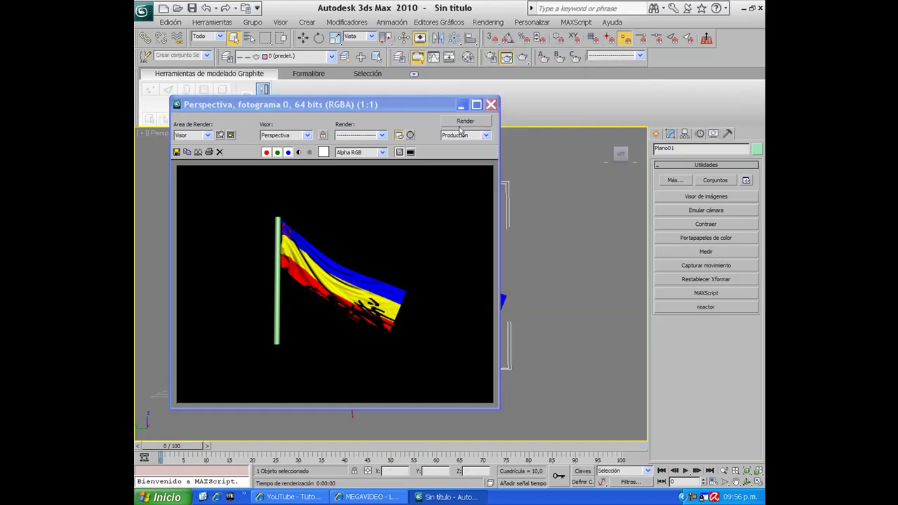
{"action": "left_click", "coordinate": [410, 135]}
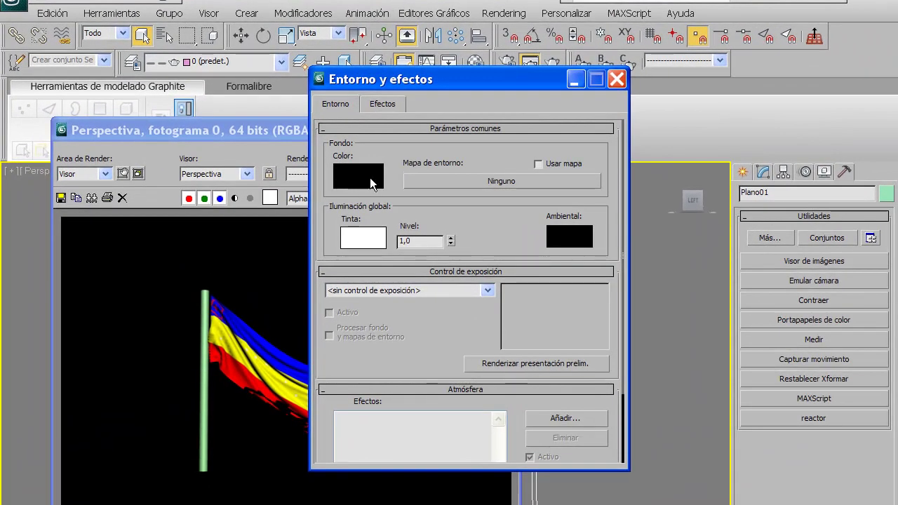
Set the Fondo background colour to white in Entorno y efectos, then re-render the flag.
{"action": "left_click", "coordinate": [370, 182]}
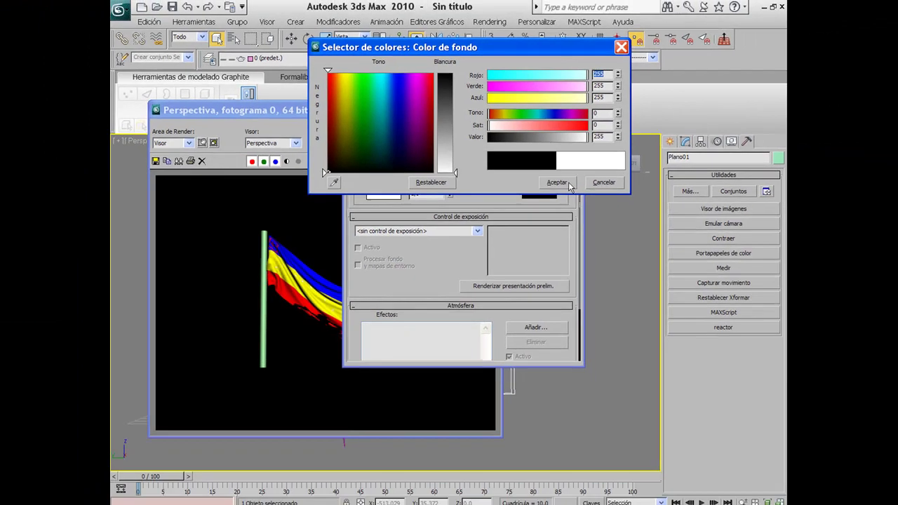
{"action": "left_click", "coordinate": [568, 182]}
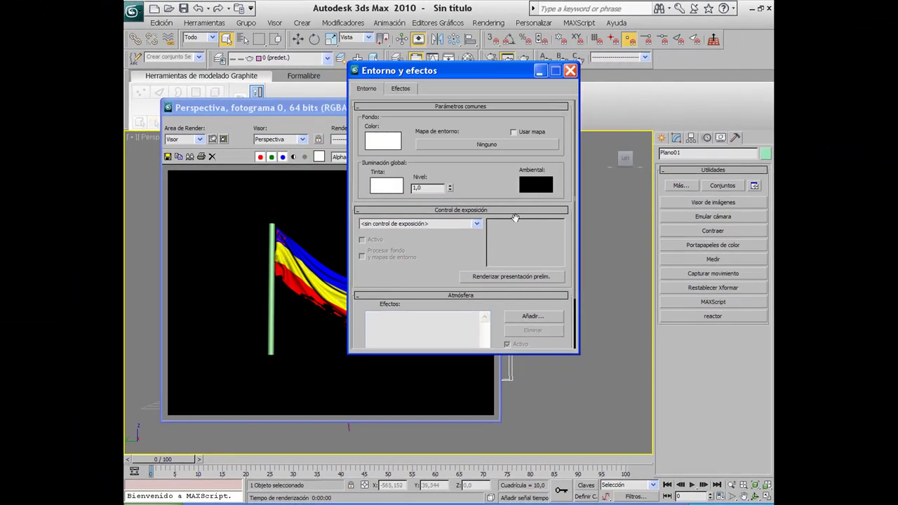
{"action": "left_click", "coordinate": [570, 70]}
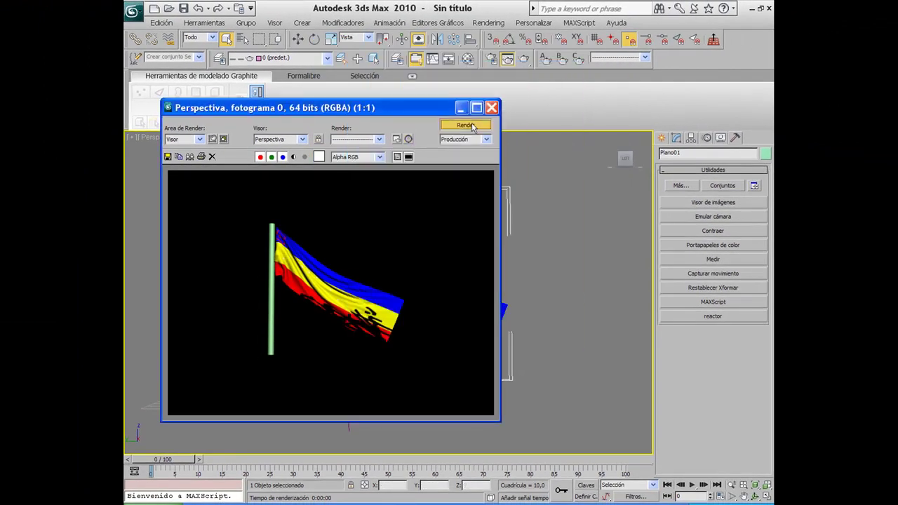
{"action": "left_click", "coordinate": [465, 125]}
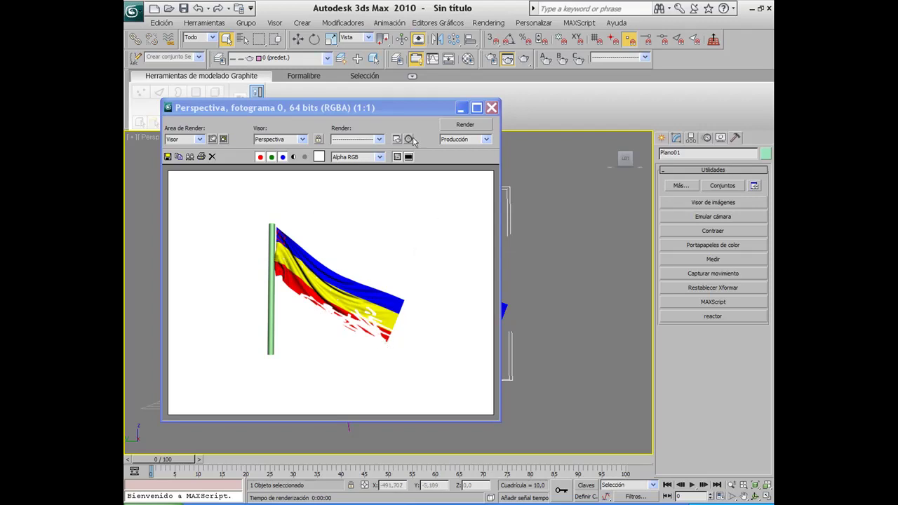
Dismiss the rendered frame window and orbit the Perspective viewport slightly around the flag.
{"action": "left_click_drag", "start_coordinate": [436, 110], "coordinate": [488, 125]}
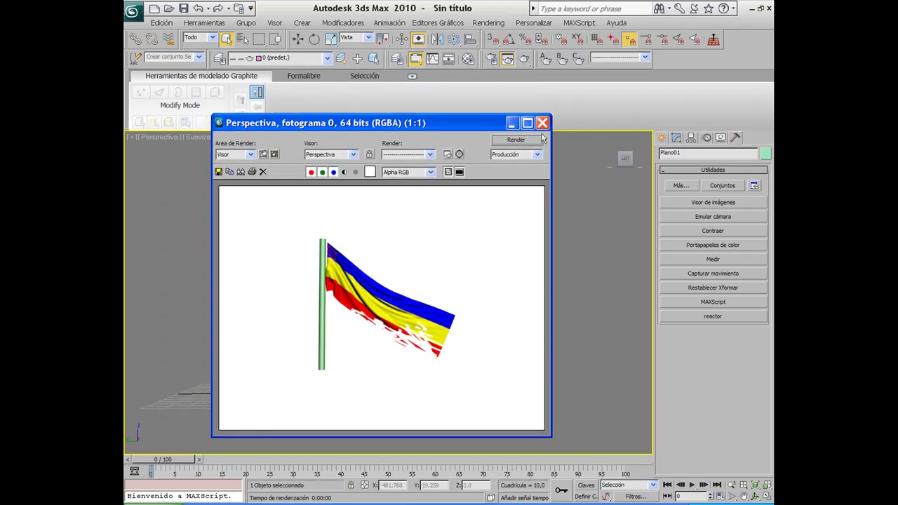
{"action": "left_click", "coordinate": [542, 123]}
{"action": "middle_click_drag", "start_coordinate": [485, 275], "coordinate": [489, 282], "text": "alt"}
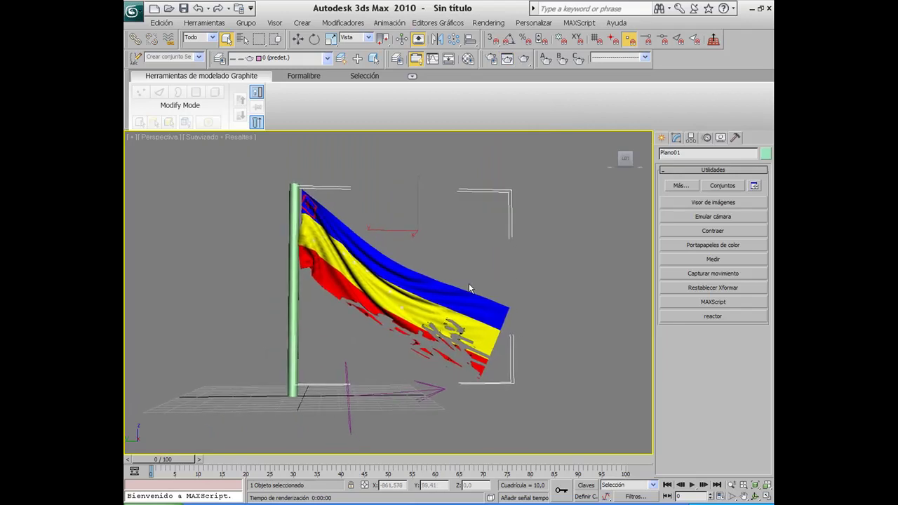